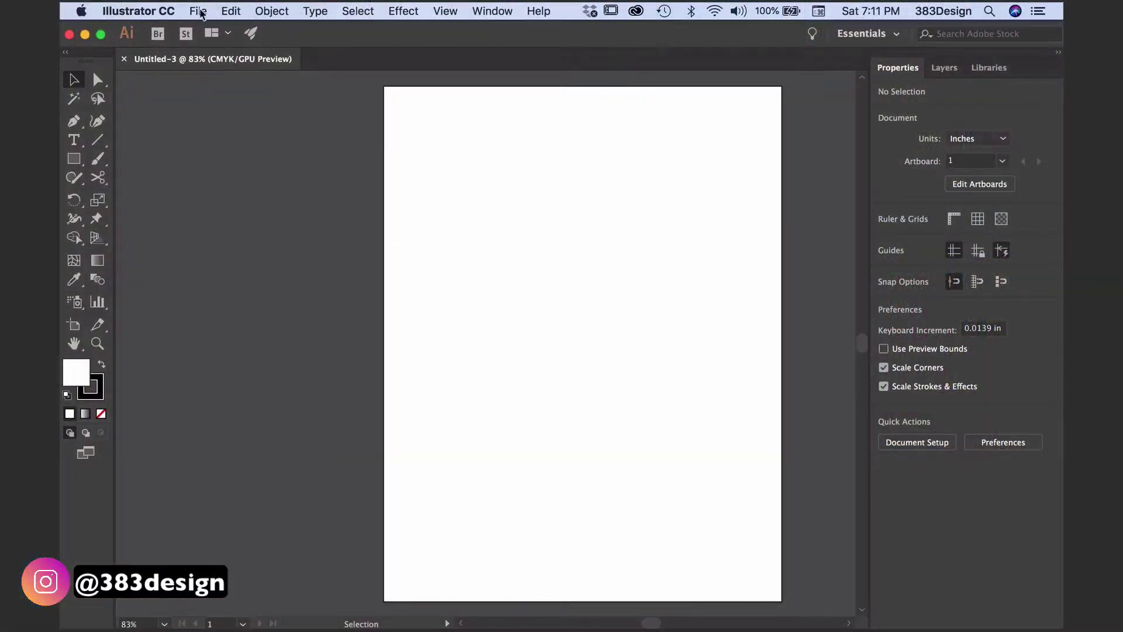
- Set a 1-inch grid with 8 subdivisions and show it over the artboard
{"action": "left_click", "coordinate": [199, 11]}
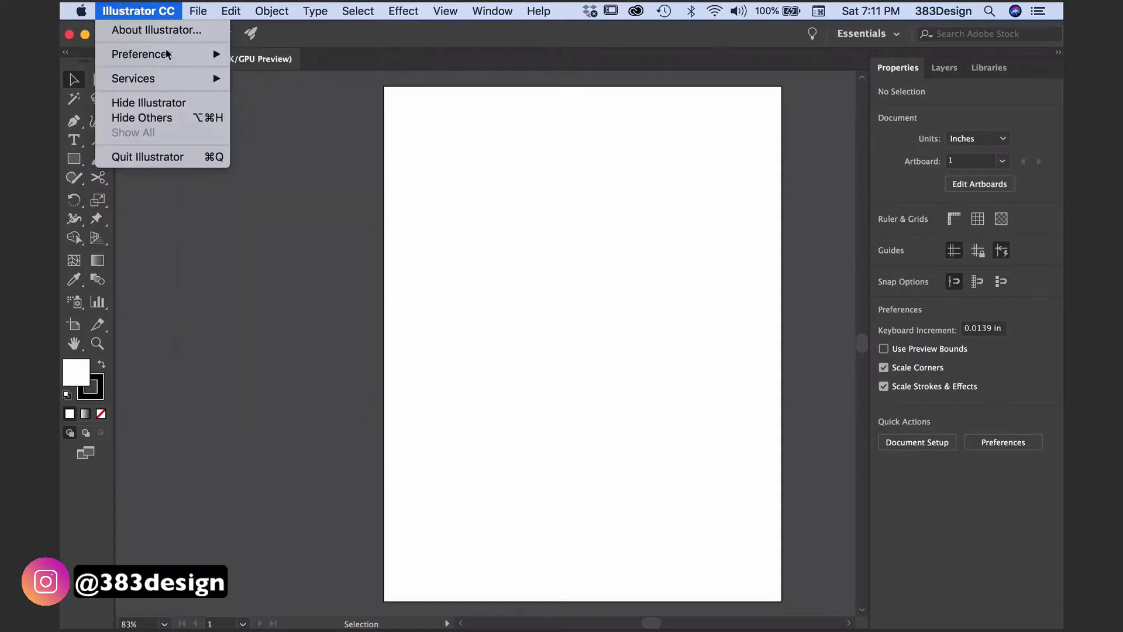
{"action": "mouse_move", "coordinate": [143, 54]}
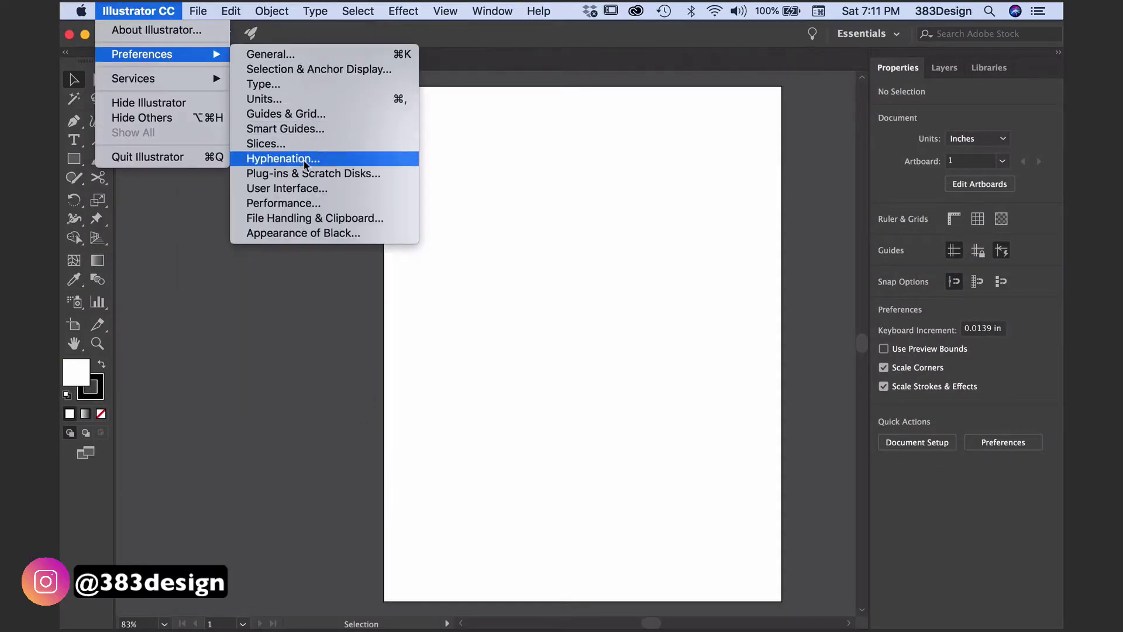
{"action": "left_click", "coordinate": [307, 117]}
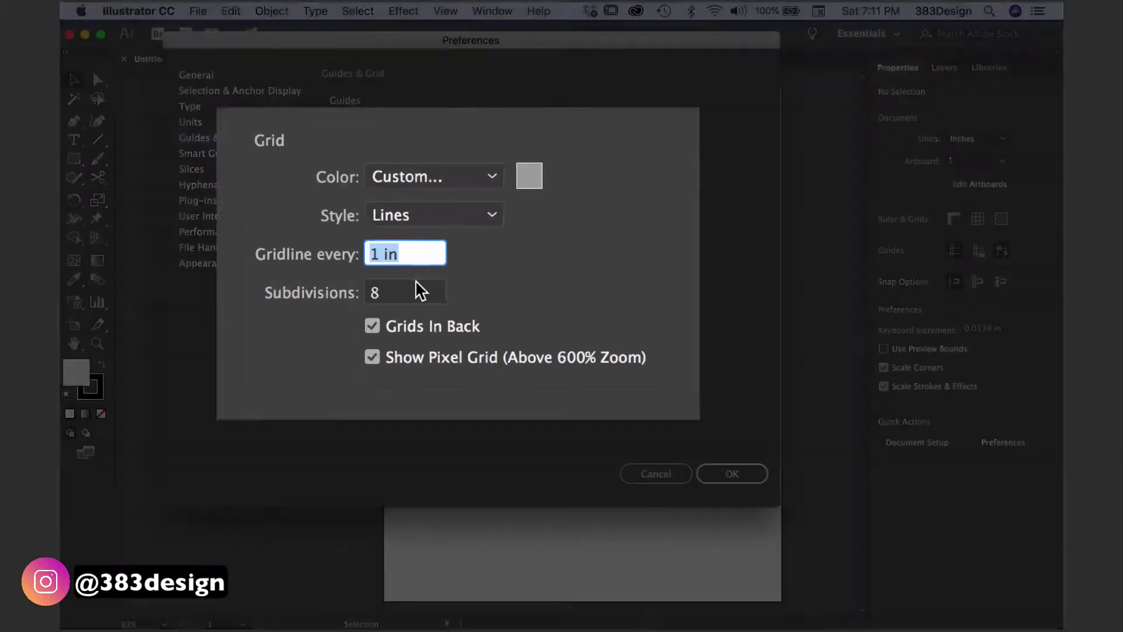
{"action": "left_click", "coordinate": [739, 480]}
{"action": "left_click_drag", "start_coordinate": [664, 283], "coordinate": [607, 283]}
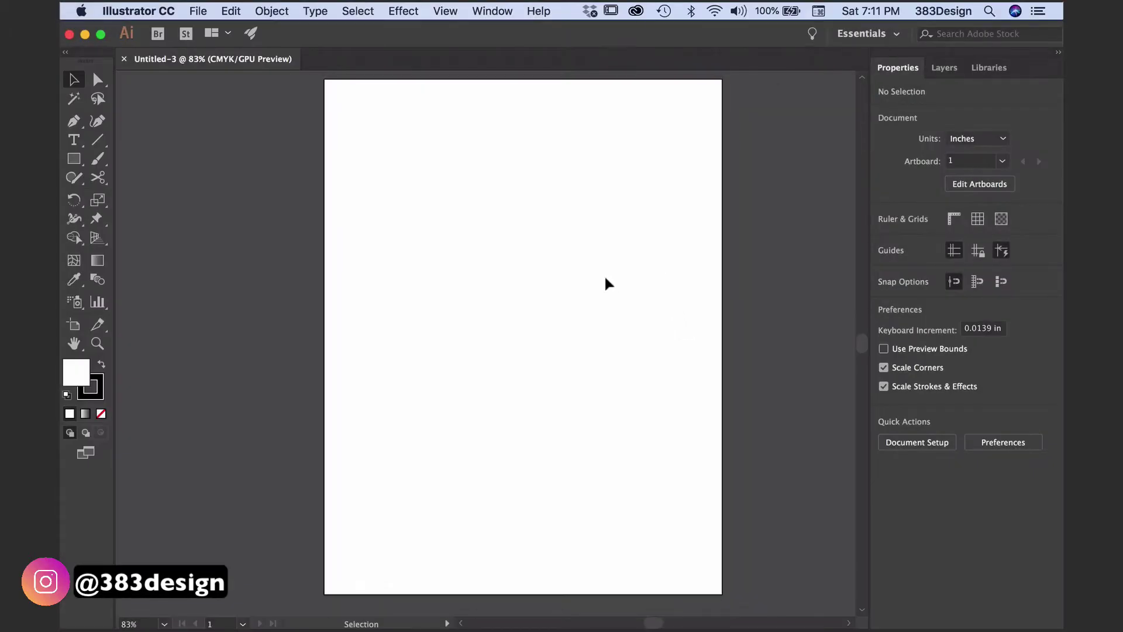
{"action": "left_click", "coordinate": [445, 10]}
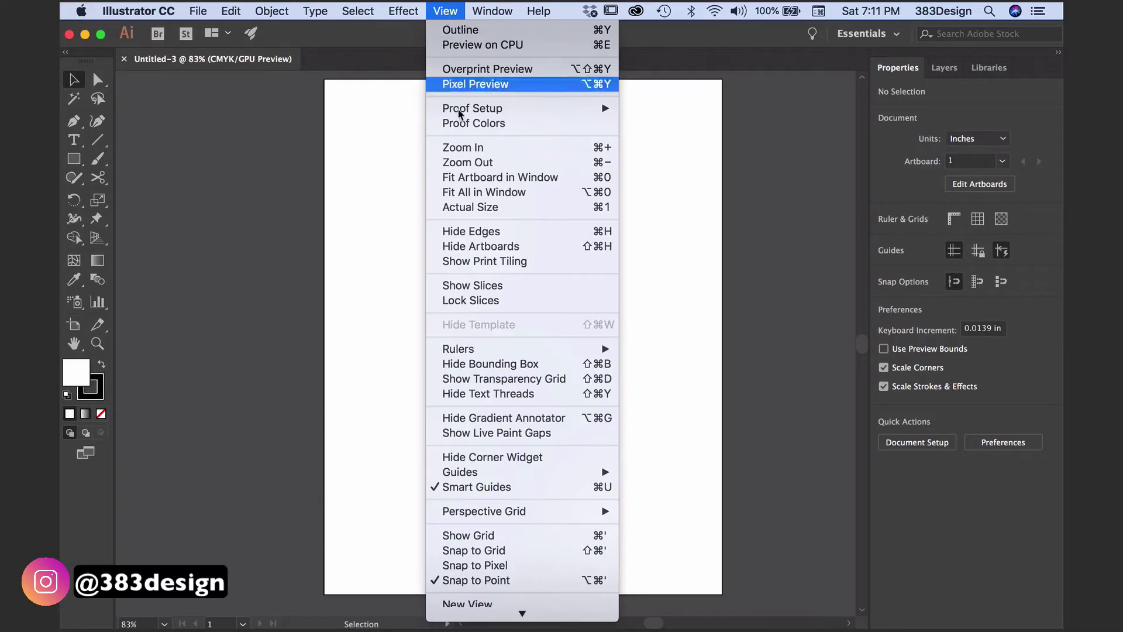
{"action": "left_click", "coordinate": [462, 537]}
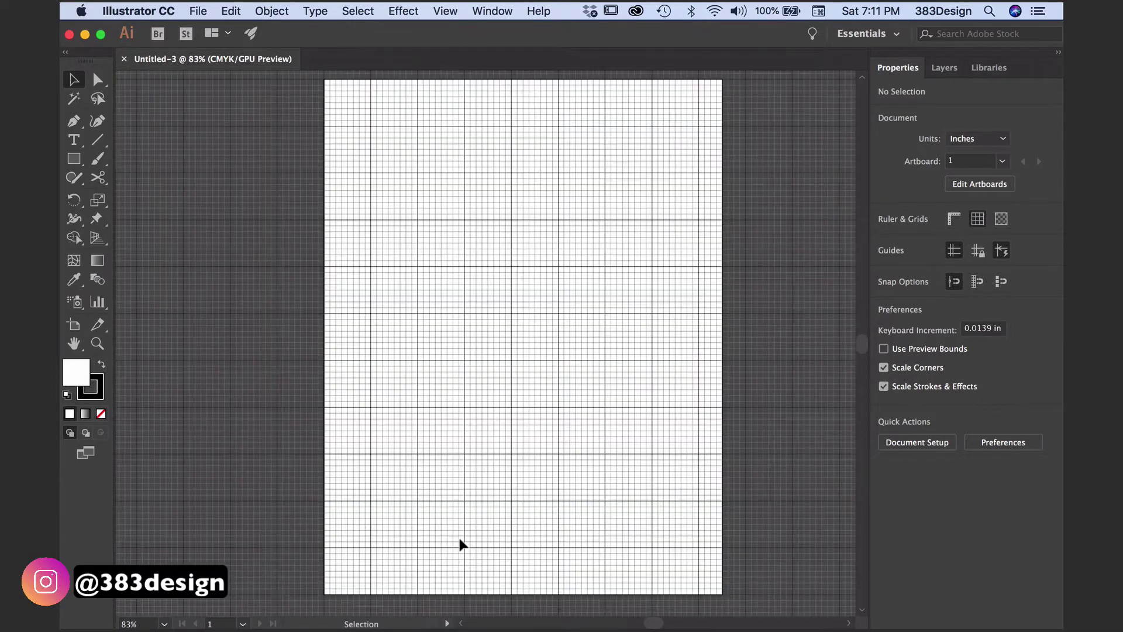
- Zoom in closely on the grid and reposition the view over it
{"action": "left_click", "coordinate": [524, 534], "text": "super"}
{"action": "left_click", "coordinate": [500, 343], "text": "super"}
{"action": "left_click", "coordinate": [436, 330], "text": "super"}
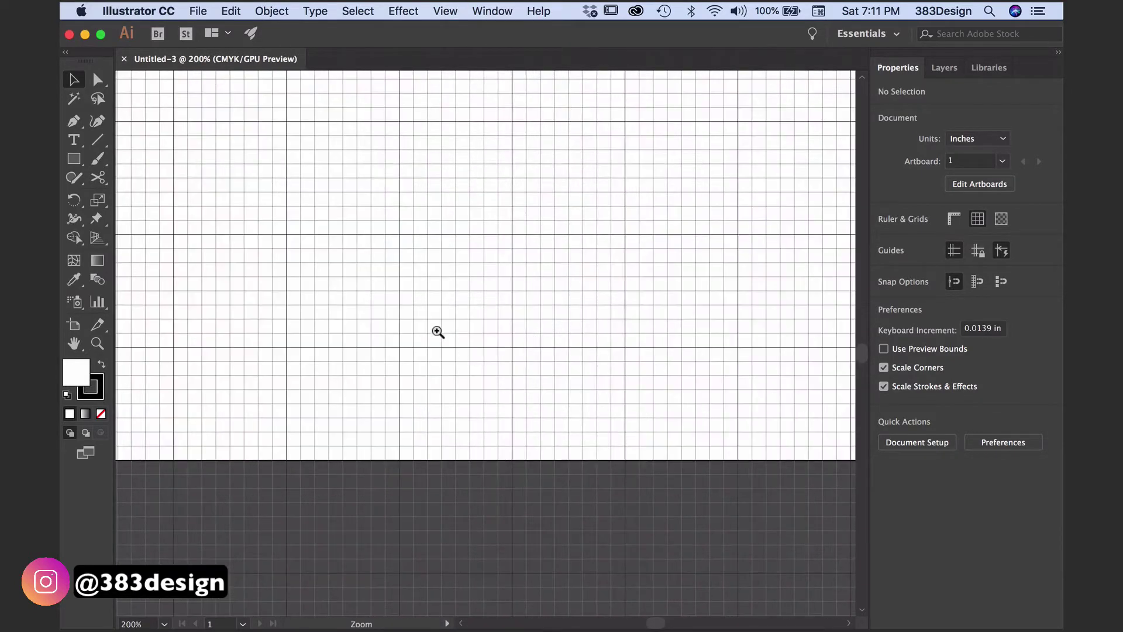
{"action": "left_click", "coordinate": [499, 336], "text": "super"}
{"action": "left_click", "coordinate": [458, 358], "text": "super"}
{"action": "left_click", "coordinate": [427, 369], "text": "super"}
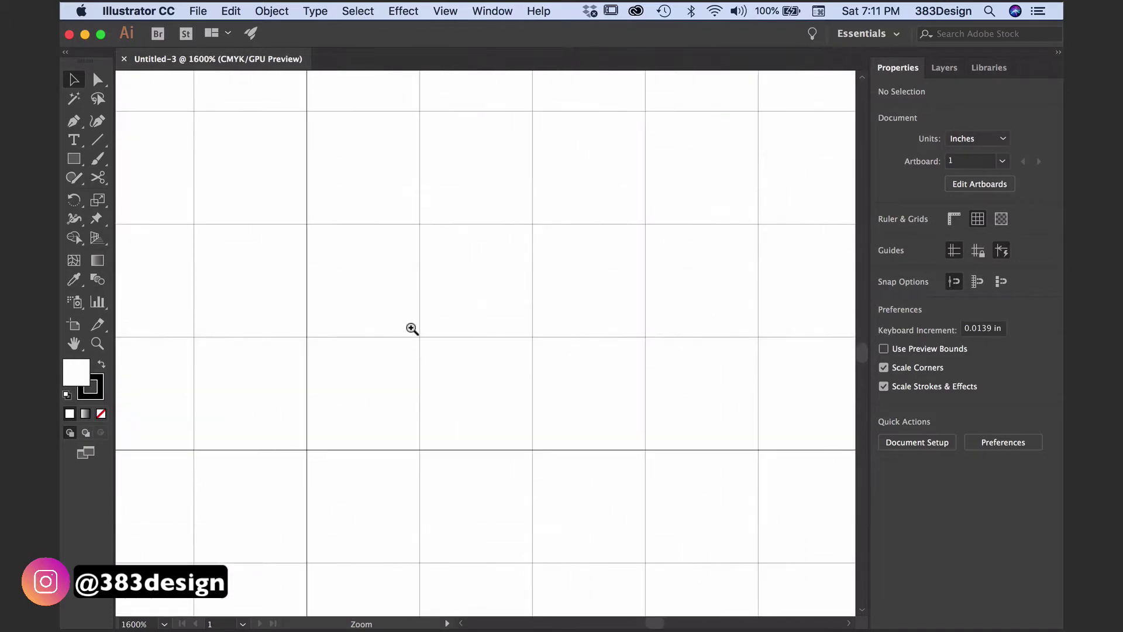
{"action": "left_click", "coordinate": [414, 328], "text": "super"}
{"action": "left_click_drag", "start_coordinate": [477, 278], "coordinate": [775, 318]}
- With fill set to None, draw a three-anchor Pen V and nudge its bottom point
{"action": "left_click", "coordinate": [693, 255], "text": "alt+super"}
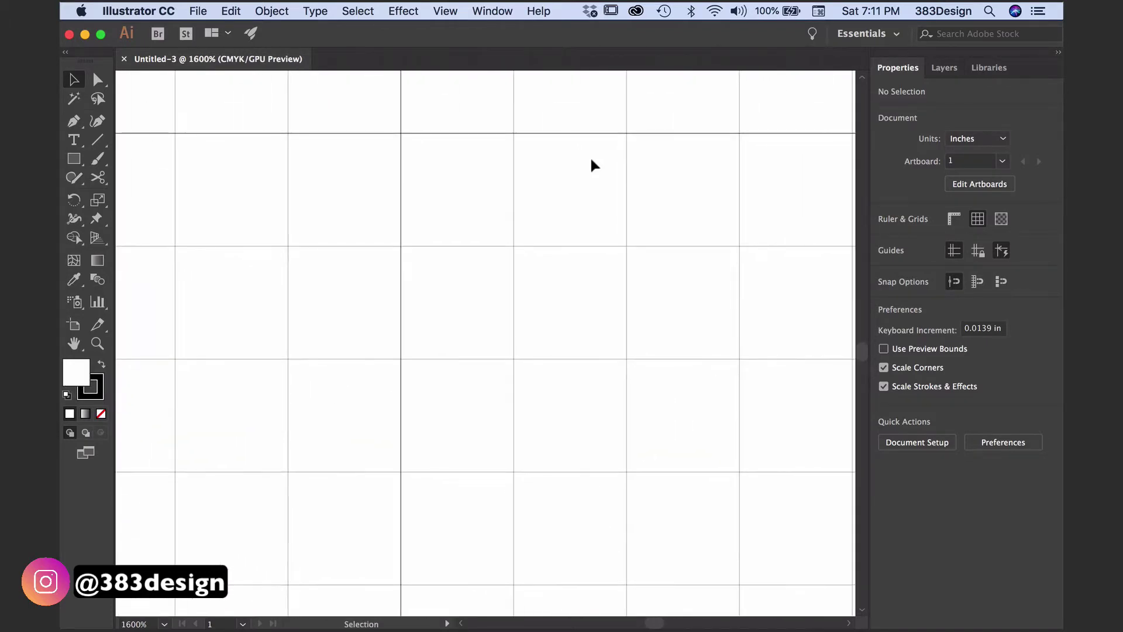
{"action": "left_click", "coordinate": [102, 413]}
{"action": "key", "text": "p"}
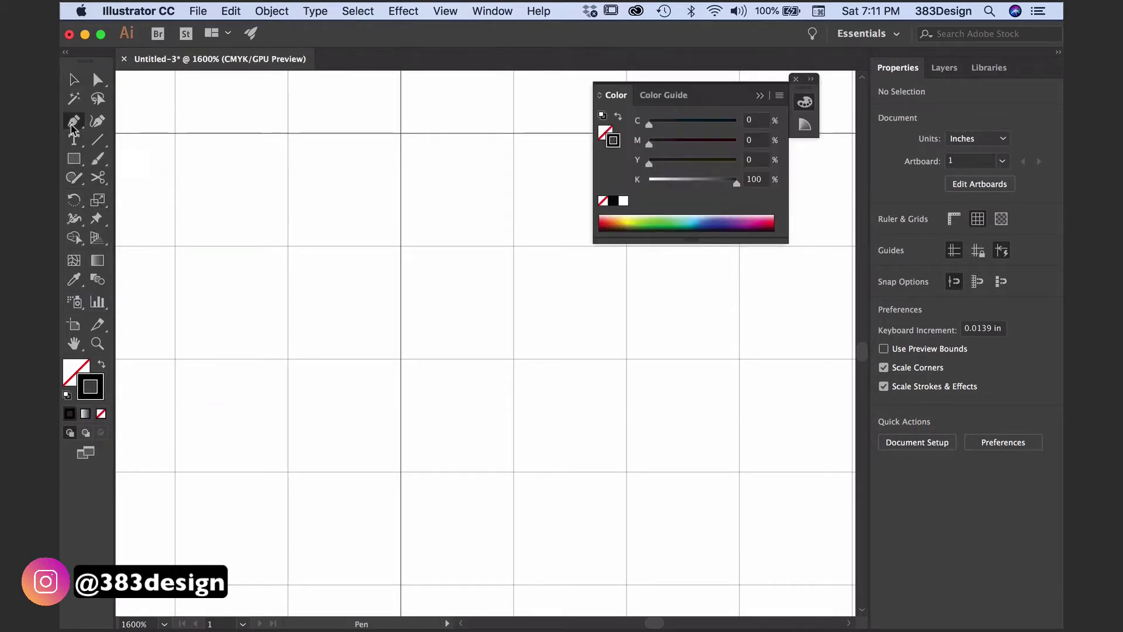
{"action": "left_click", "coordinate": [402, 247]}
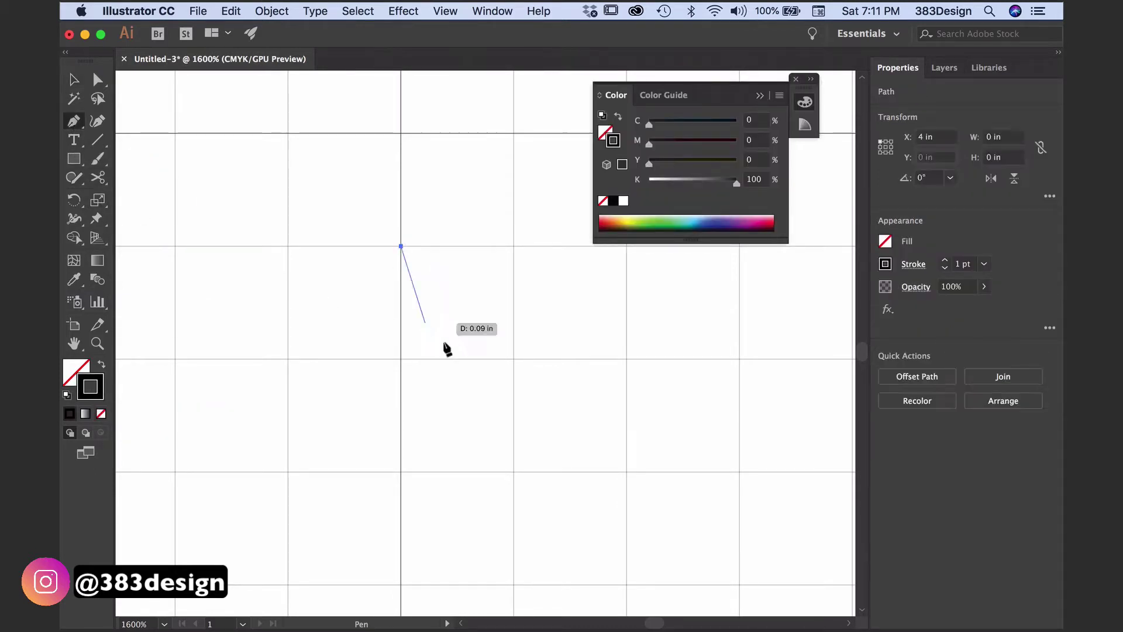
{"action": "left_click", "coordinate": [451, 359]}
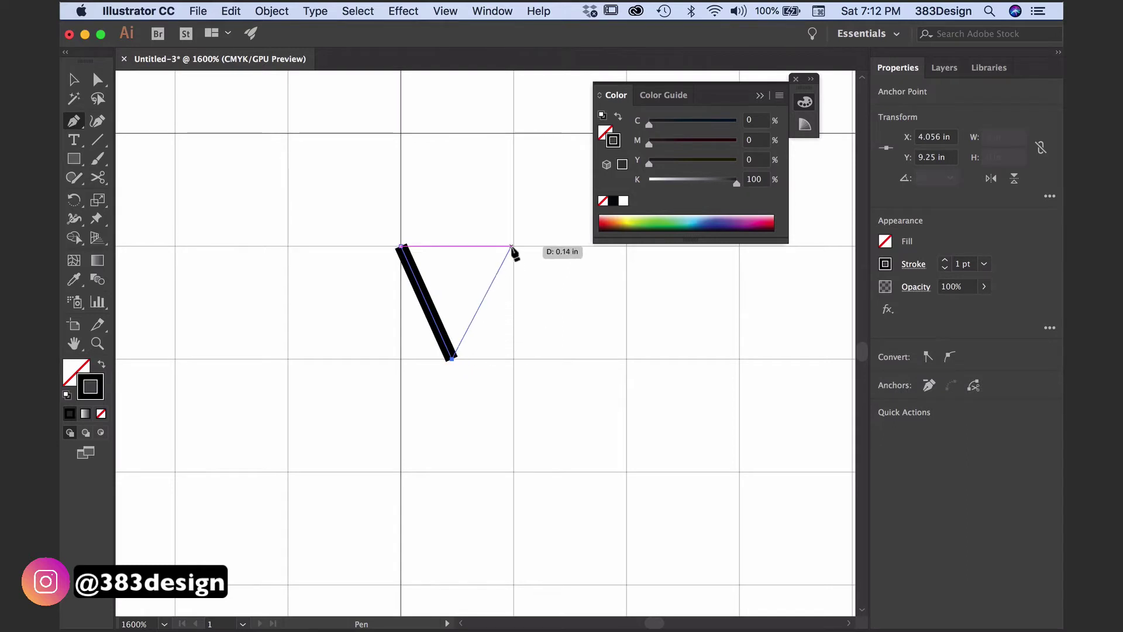
{"action": "left_click", "coordinate": [515, 248]}
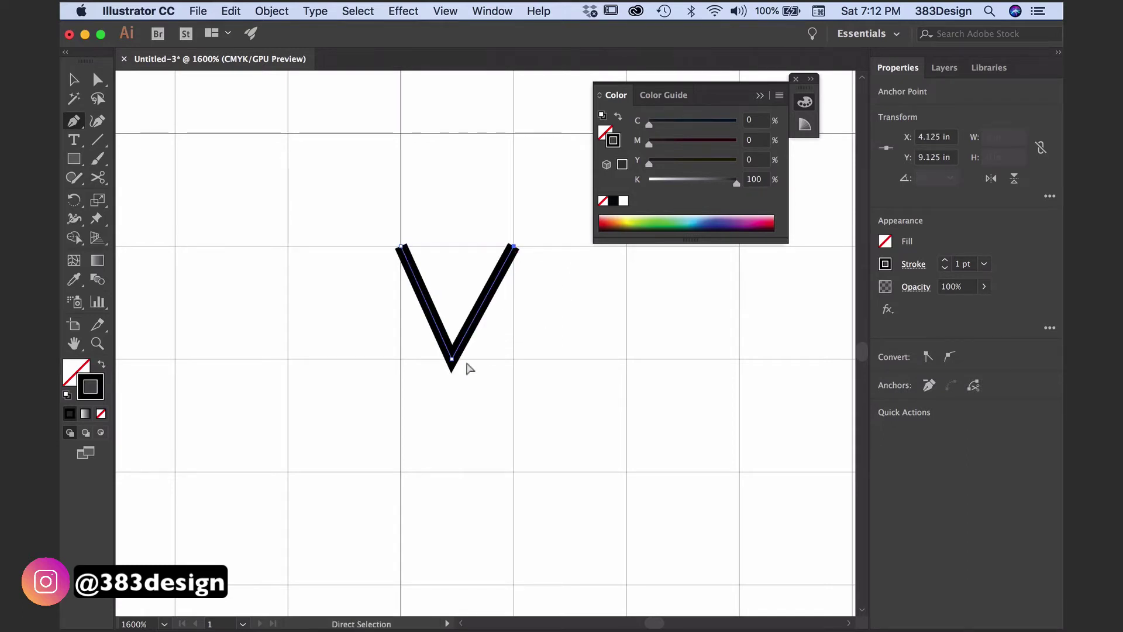
{"action": "left_click_drag", "start_coordinate": [458, 363], "coordinate": [485, 378]}
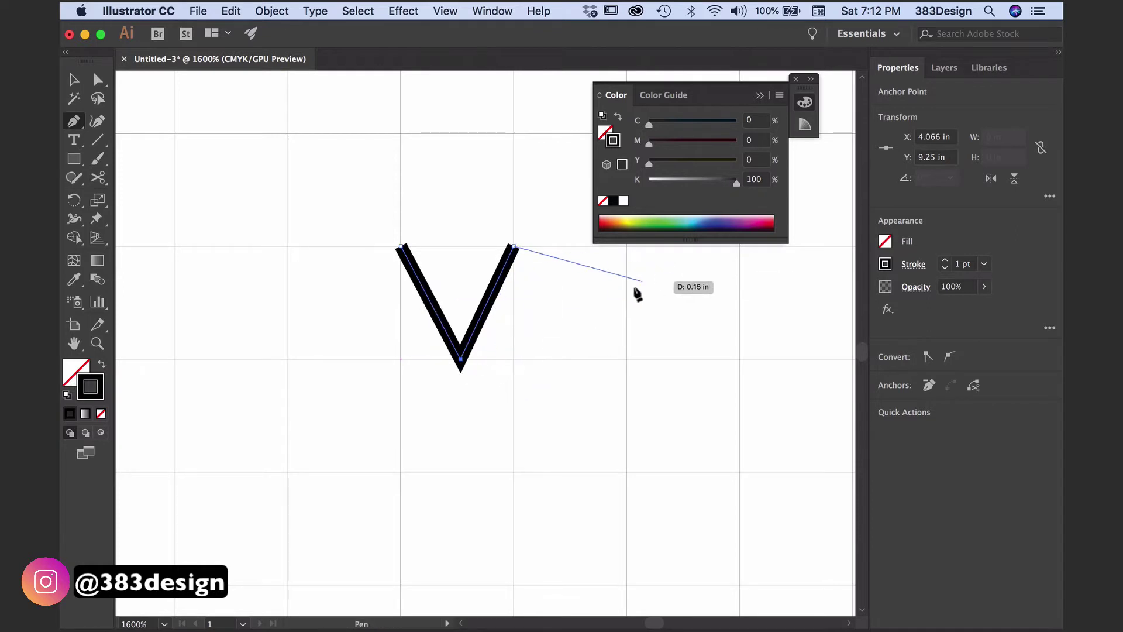
{"action": "key", "text": "Escape"}
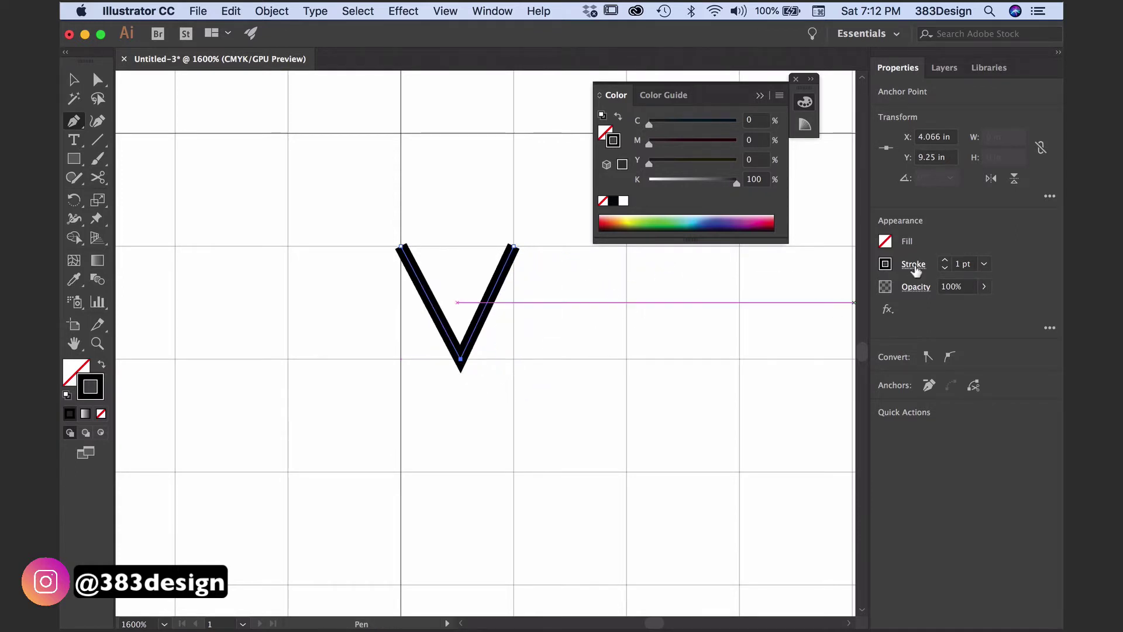
- Give the V stroke round caps, round joins, a tapered width profile and 3 pt weight
{"action": "left_click", "coordinate": [914, 264]}
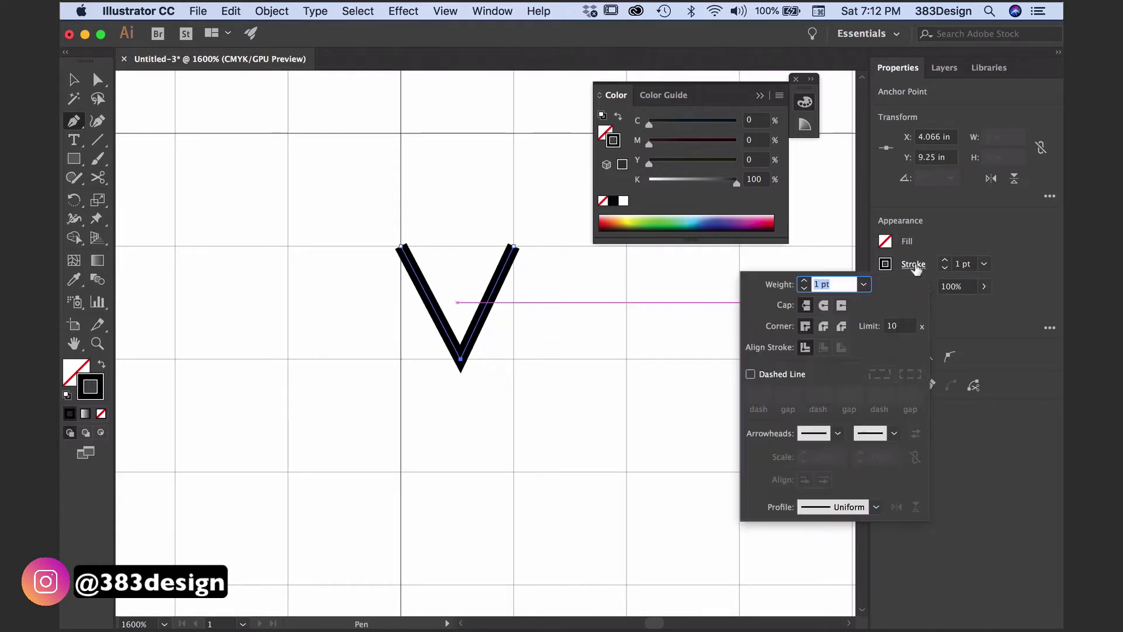
{"action": "left_click", "coordinate": [823, 305]}
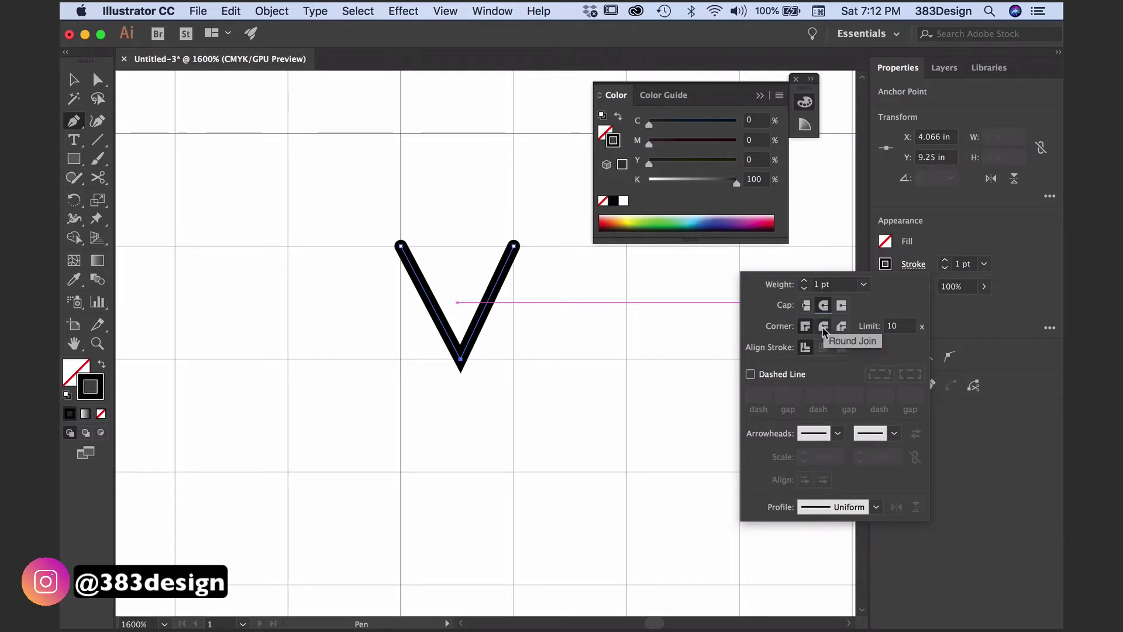
{"action": "left_click", "coordinate": [823, 327]}
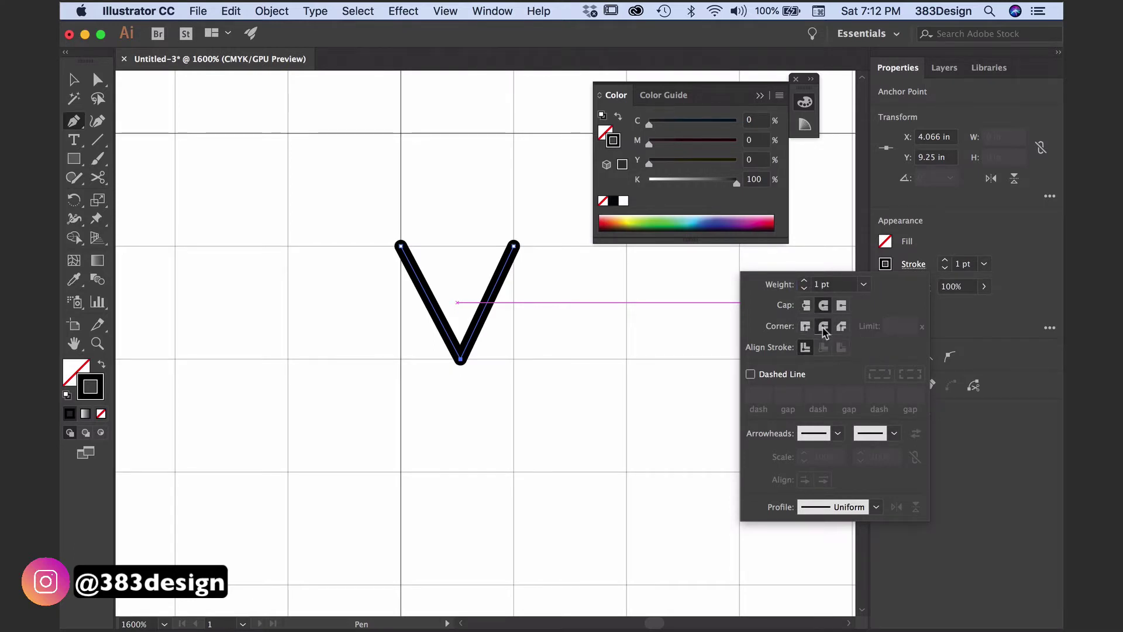
{"action": "left_click", "coordinate": [821, 507]}
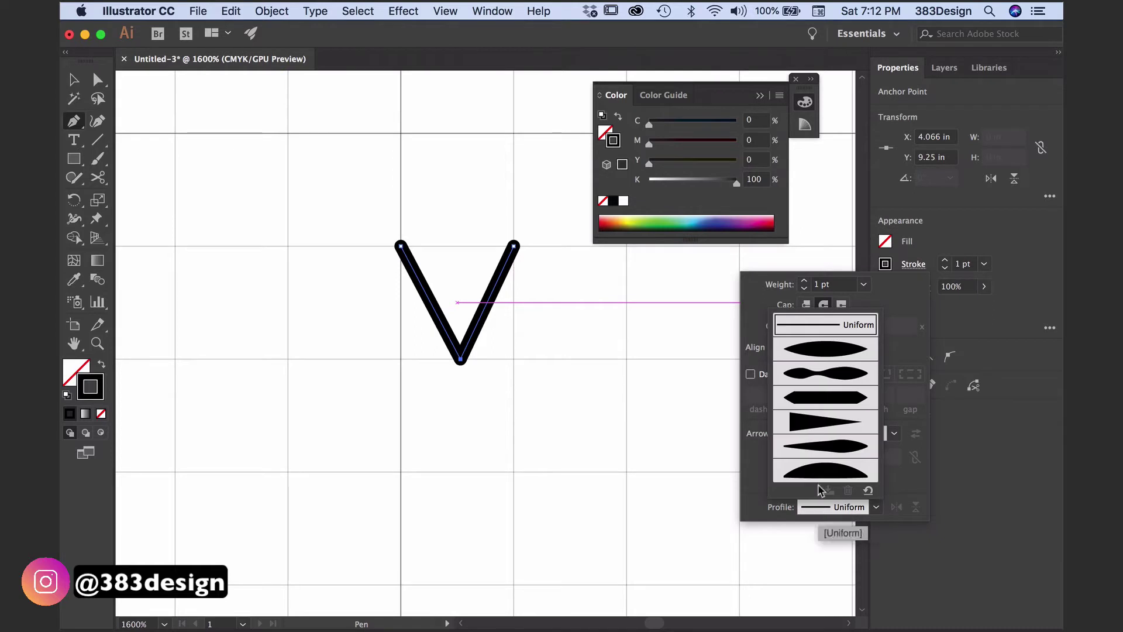
{"action": "left_click", "coordinate": [824, 354]}
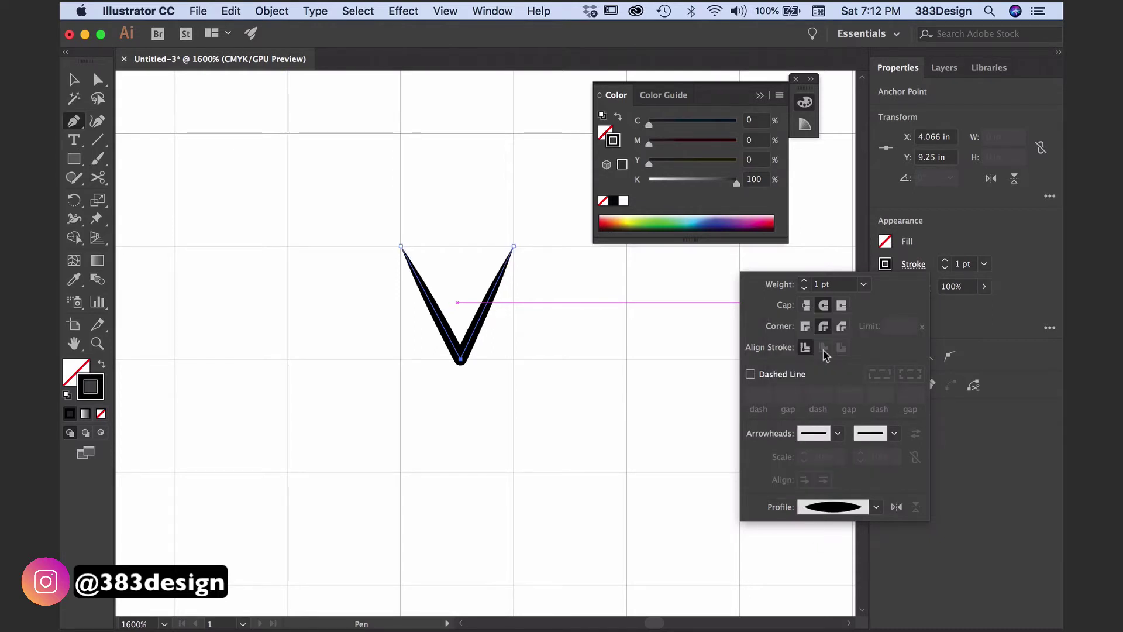
{"action": "left_click", "coordinate": [804, 281]}
{"action": "left_click", "coordinate": [805, 281]}
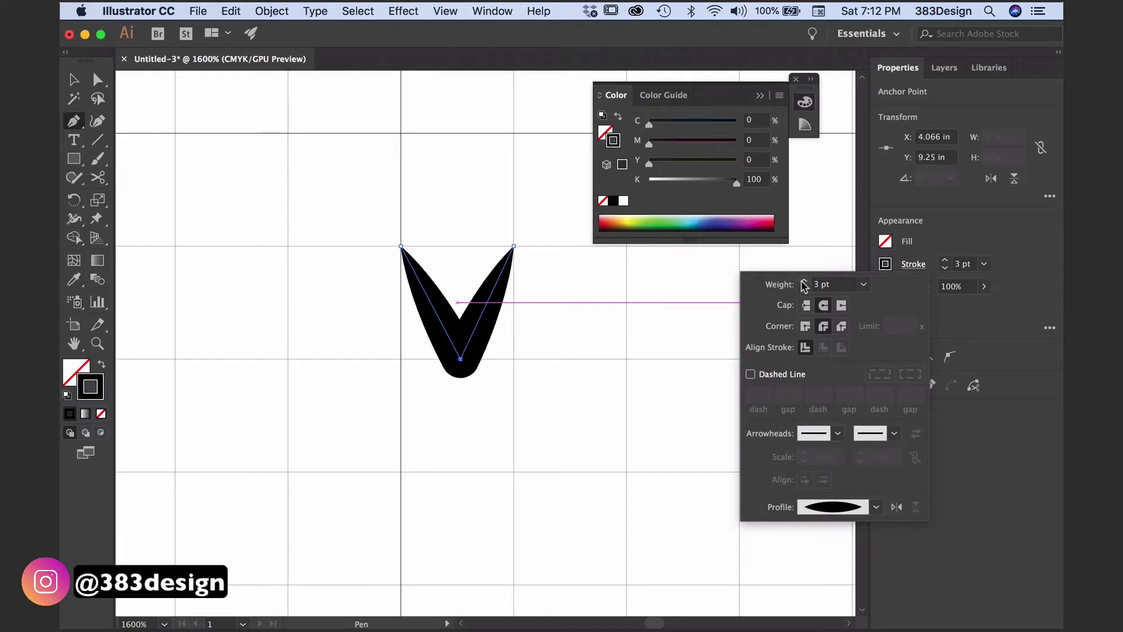
- Outline the V stroke into a filled shape and shorten its height
{"action": "key", "text": "v"}
{"action": "left_click", "coordinate": [605, 281]}
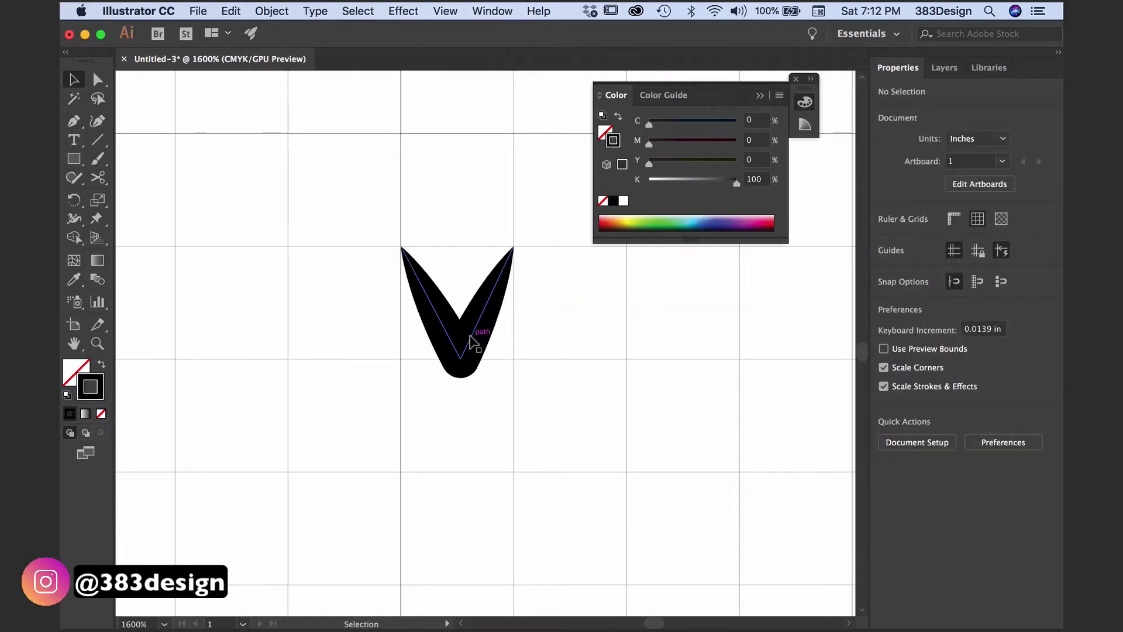
{"action": "left_click", "coordinate": [474, 343]}
{"action": "left_click", "coordinate": [272, 11]}
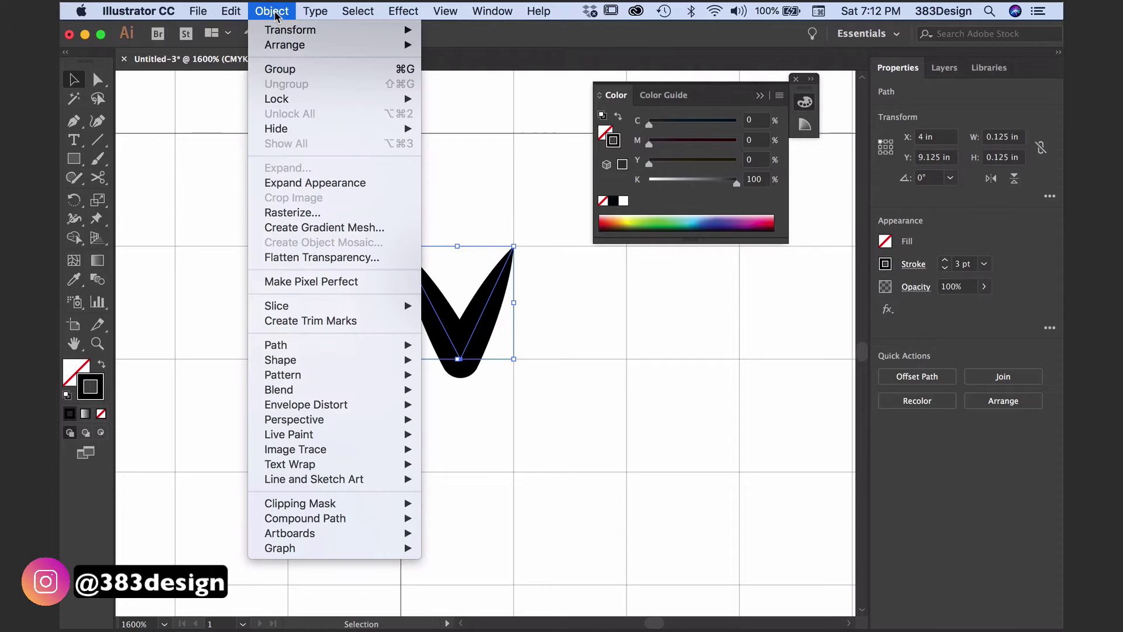
{"action": "mouse_move", "coordinate": [334, 344]}
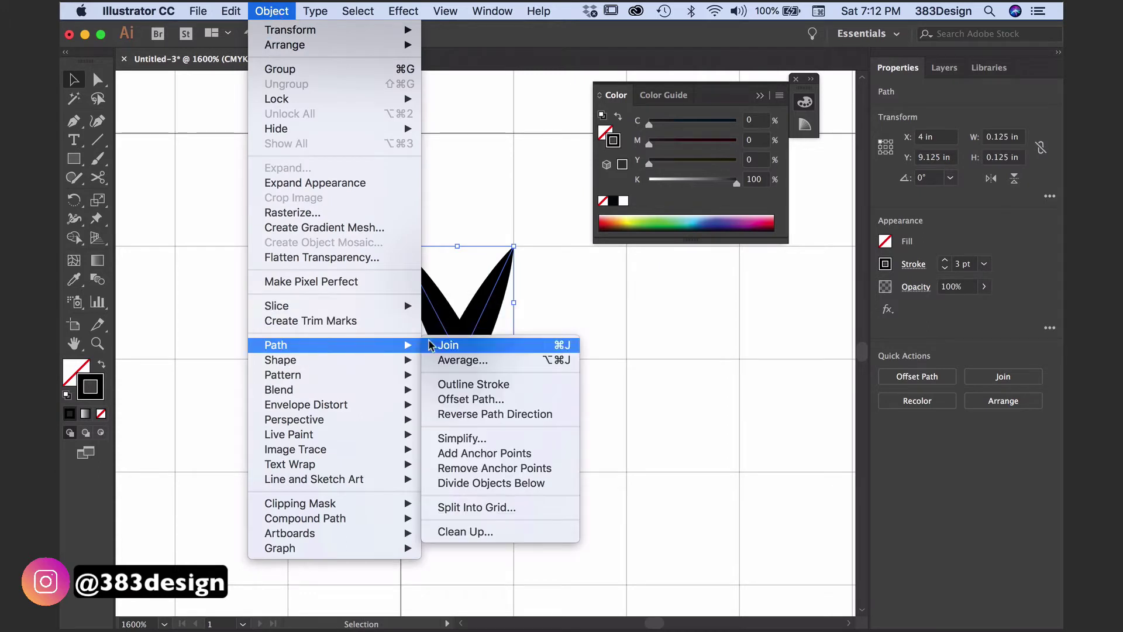
{"action": "left_click", "coordinate": [473, 384]}
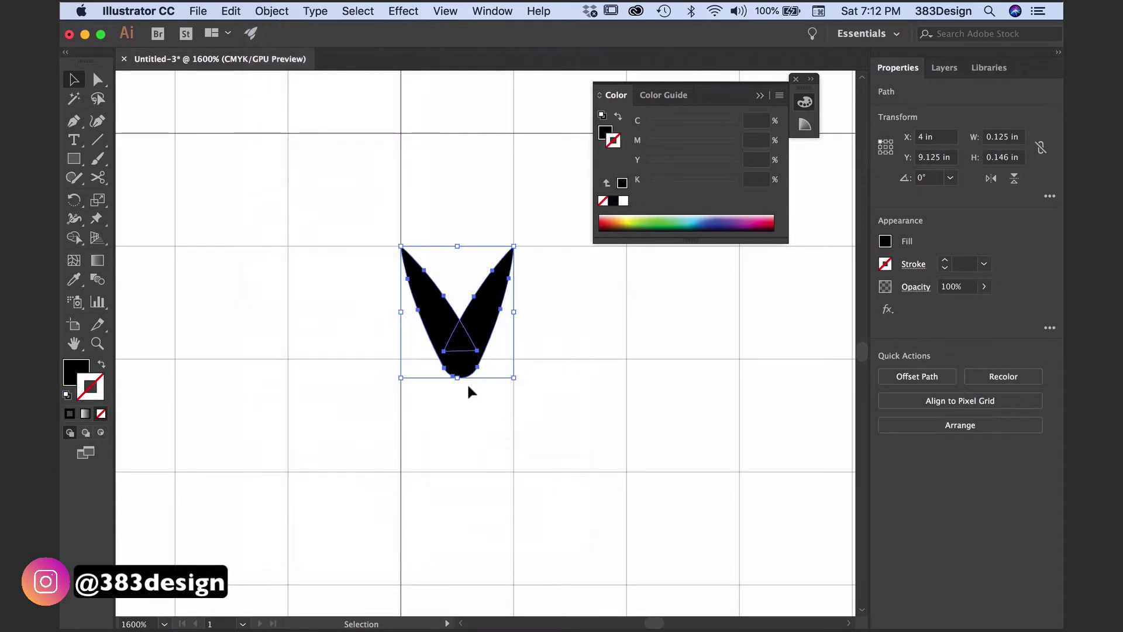
{"action": "key", "text": "super+equal"}
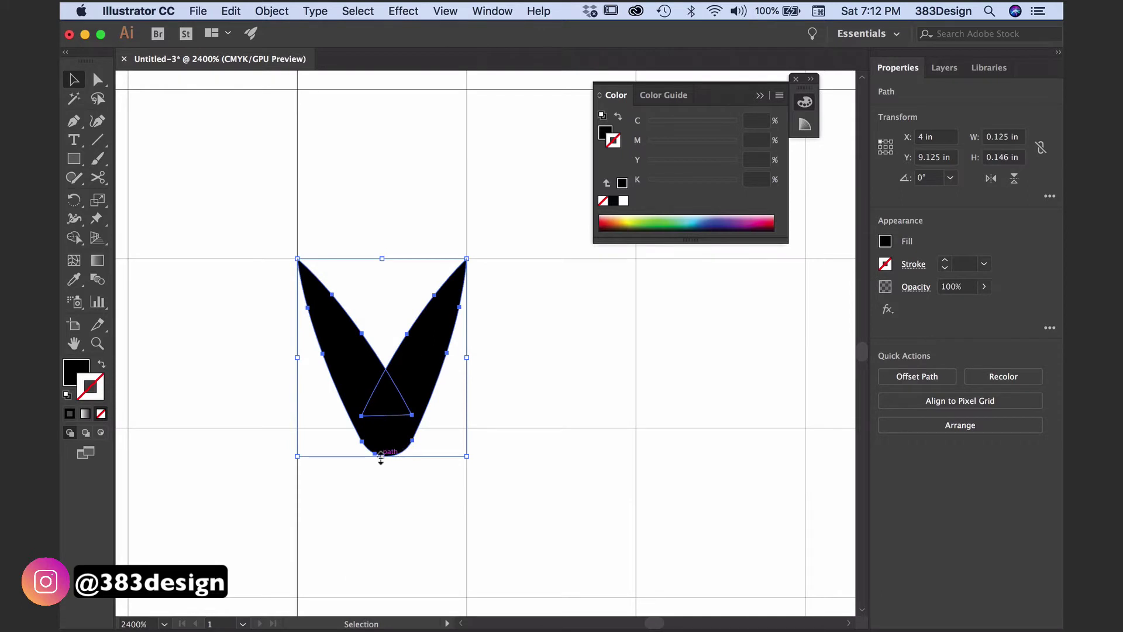
{"action": "left_click_drag", "start_coordinate": [381, 457], "coordinate": [384, 429]}
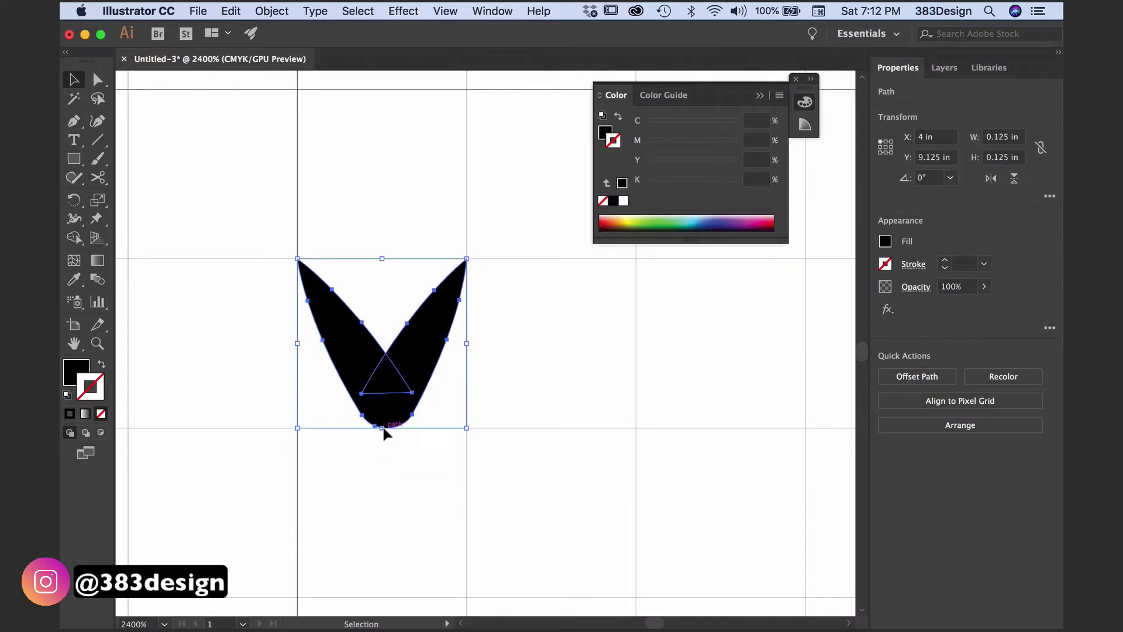
{"action": "left_click", "coordinate": [384, 432]}
- Rename the red swatch Holiday Red and make it a global swatch
{"action": "left_click", "coordinate": [492, 11]}
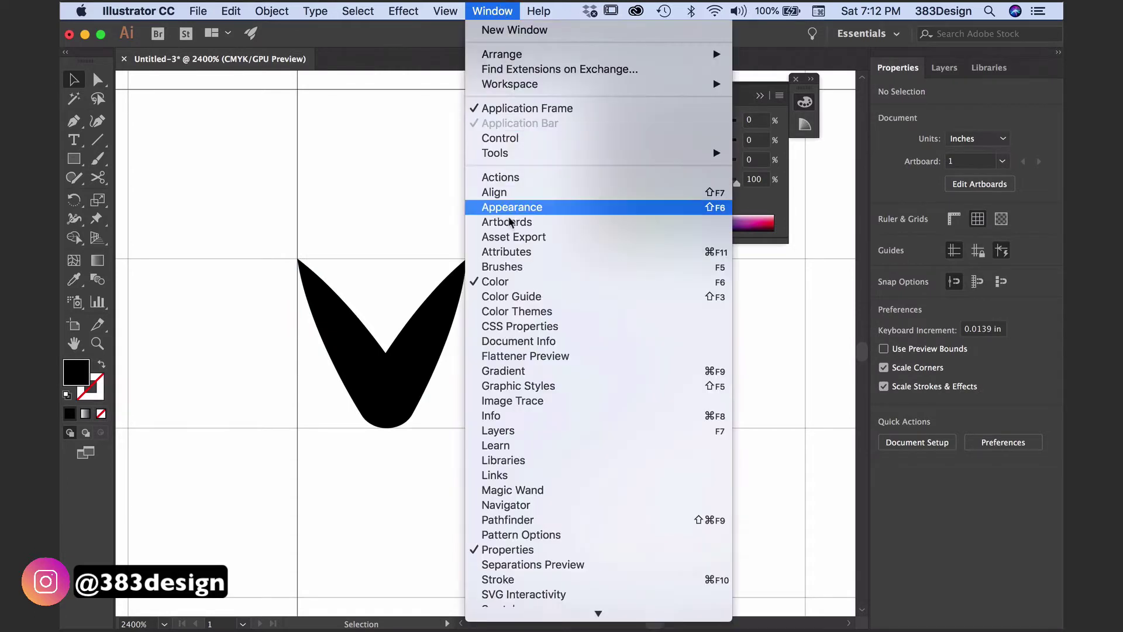
{"action": "scroll", "coordinate": [511, 553], "scroll_direction": "down", "scroll_amount": 3}
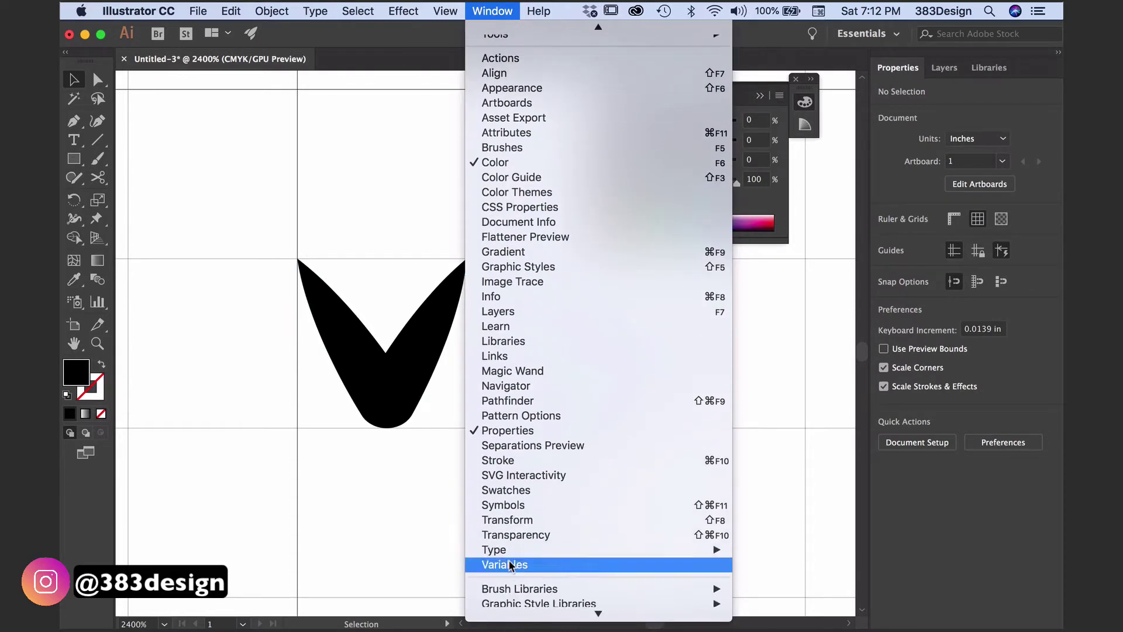
{"action": "left_click", "coordinate": [511, 489]}
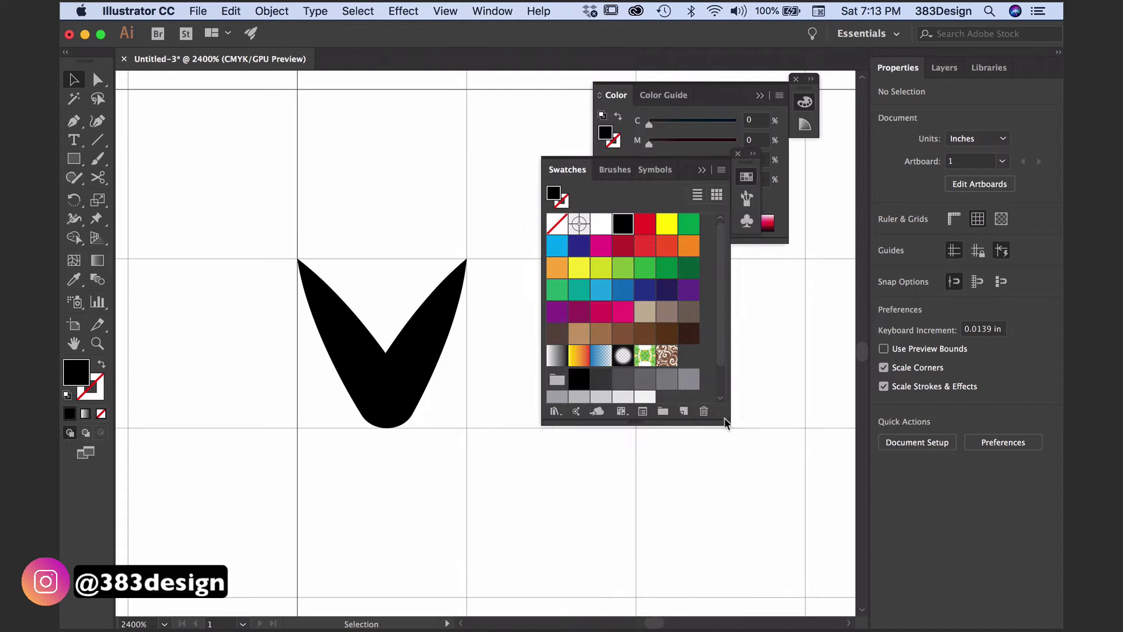
{"action": "left_click_drag", "start_coordinate": [726, 422], "coordinate": [728, 494]}
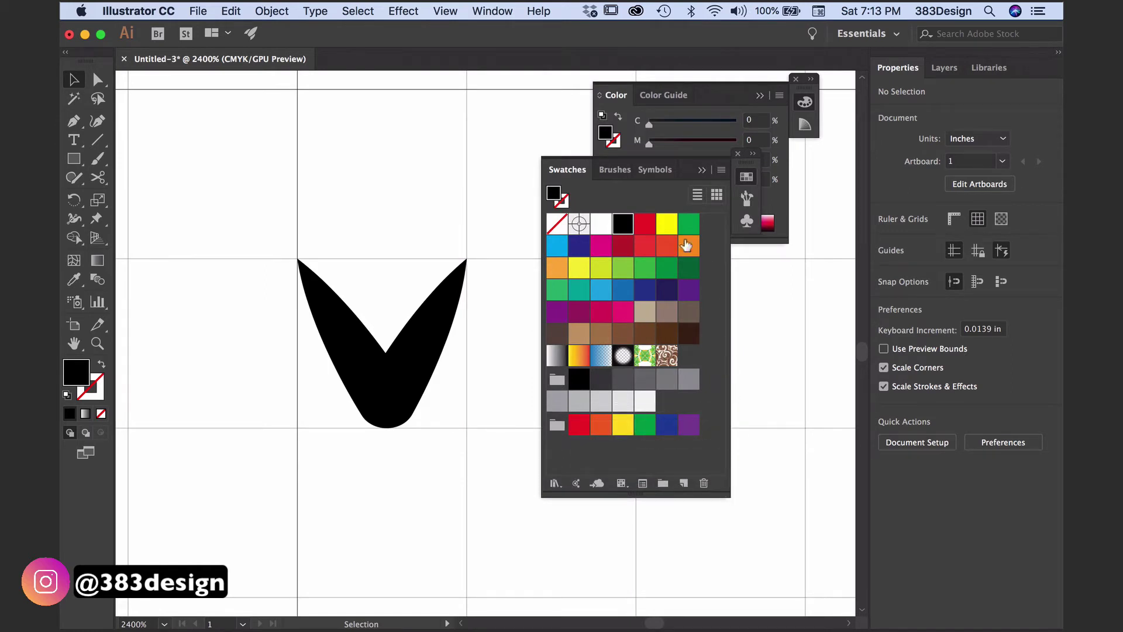
{"action": "double_click", "coordinate": [644, 225]}
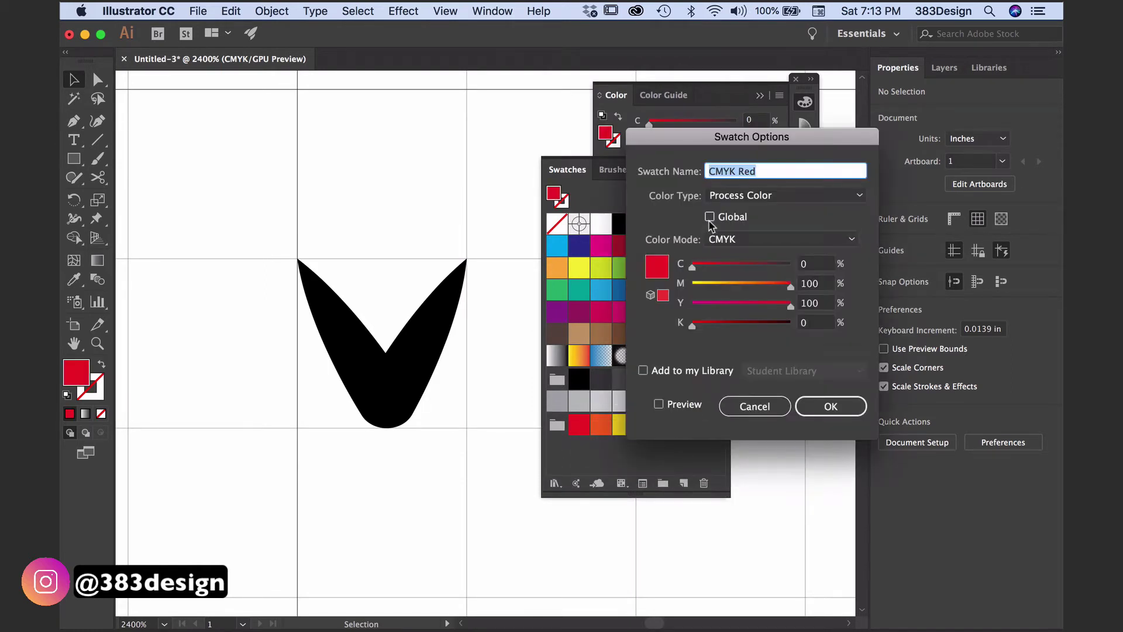
{"action": "type", "text": "C"}
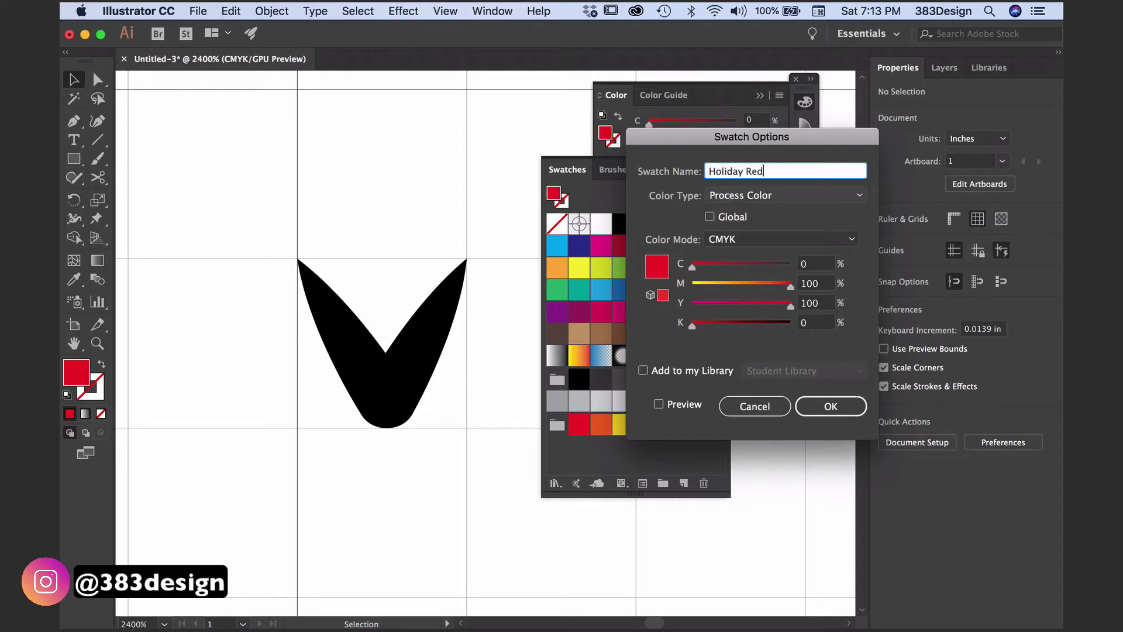
{"action": "left_click", "coordinate": [709, 218]}
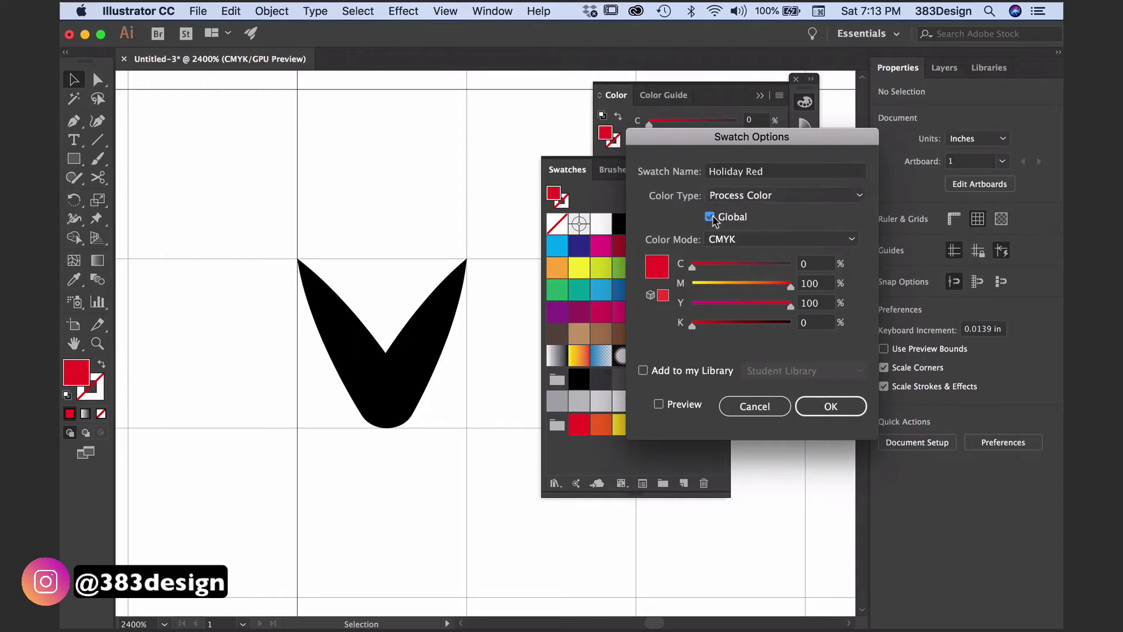
{"action": "left_click", "coordinate": [829, 406]}
- Fill the V shape with a 60% tint of Holiday Red
{"action": "key", "text": "super+a"}
{"action": "left_click", "coordinate": [805, 103]}
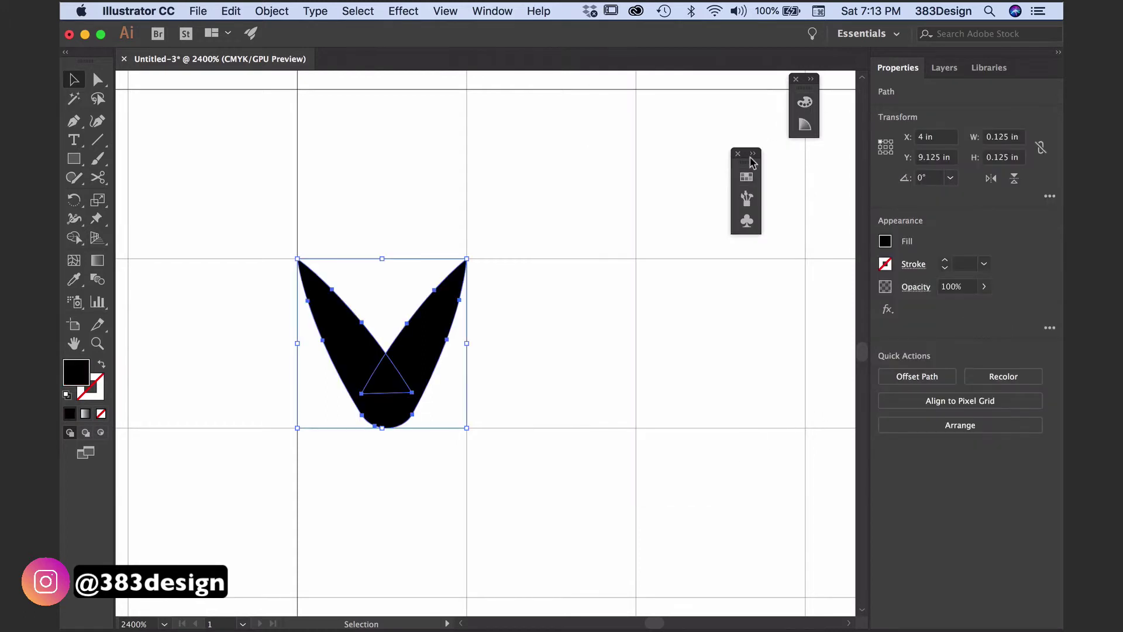
{"action": "left_click", "coordinate": [747, 178]}
{"action": "left_click", "coordinate": [645, 226]}
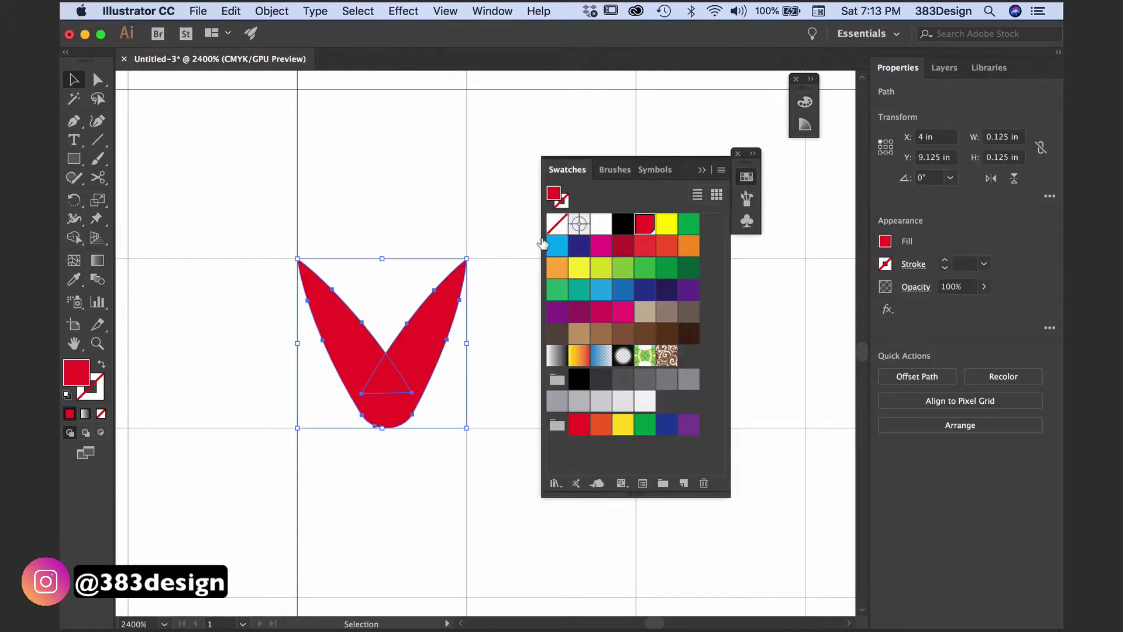
{"action": "left_click", "coordinate": [805, 104]}
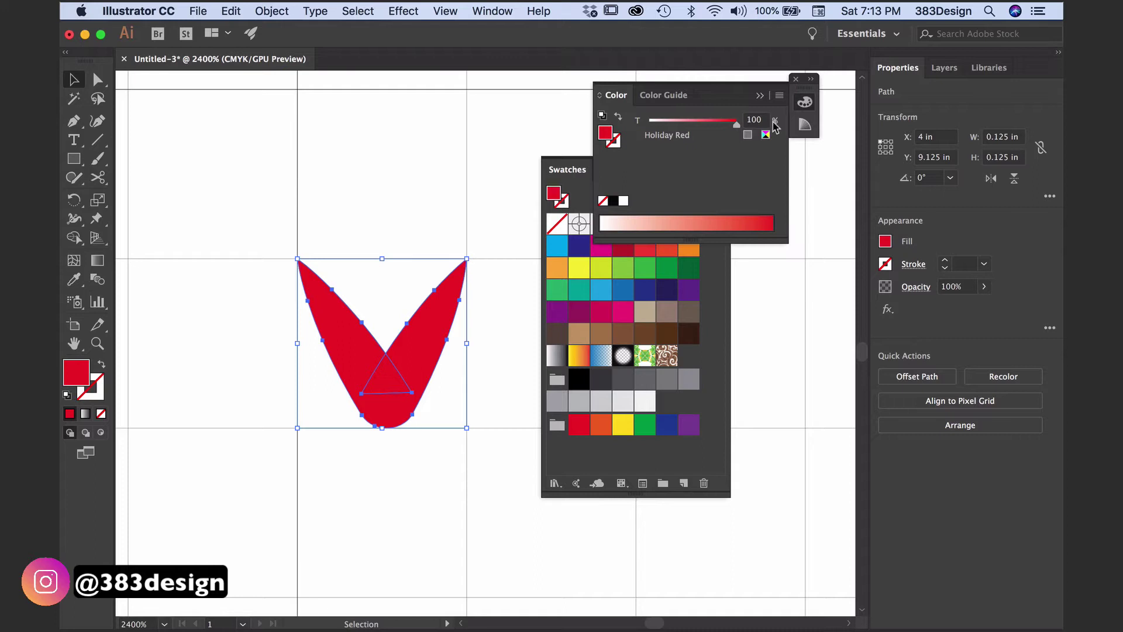
{"action": "left_click", "coordinate": [713, 128]}
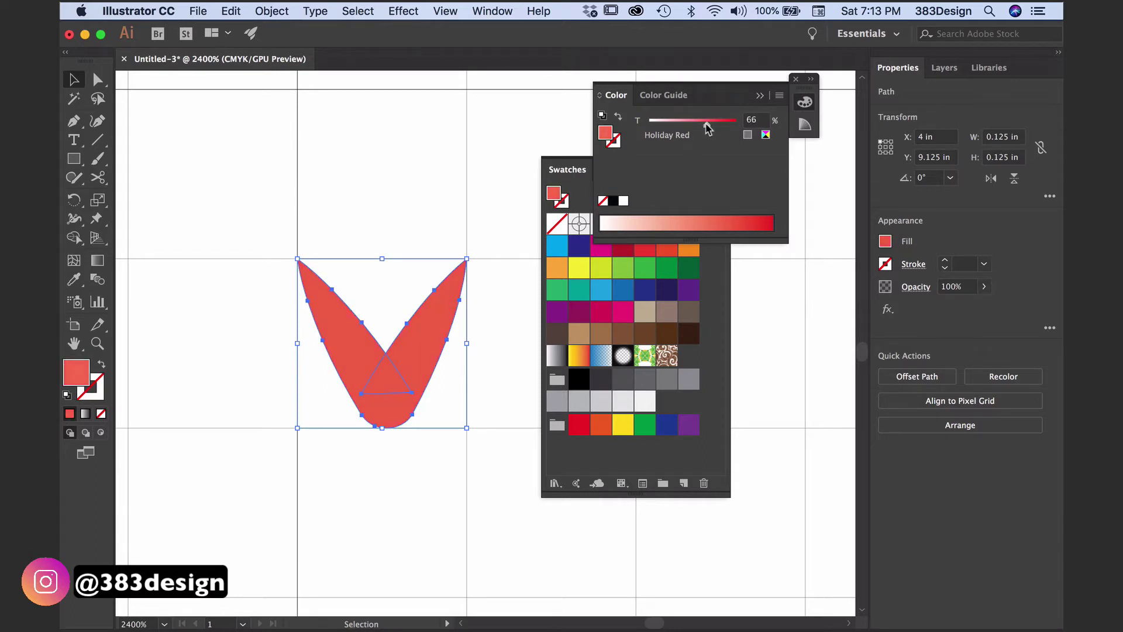
{"action": "left_click", "coordinate": [392, 224]}
{"action": "left_click", "coordinate": [642, 467]}
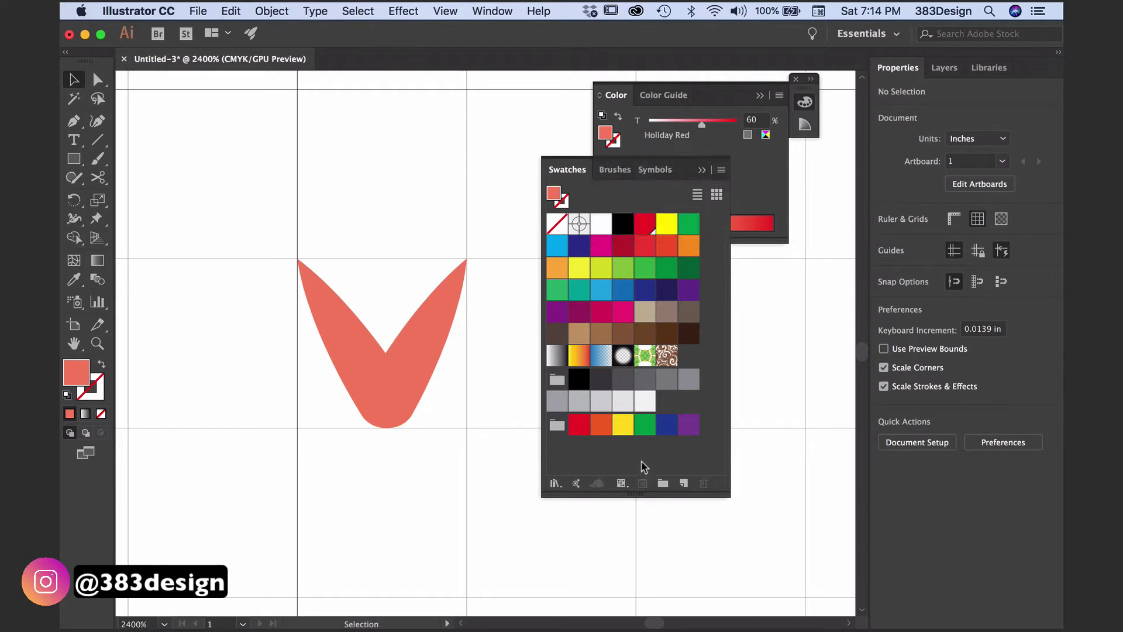
{"action": "left_click", "coordinate": [645, 224]}
- Draw a red square over the V and send it behind the V
{"action": "key", "text": "m"}
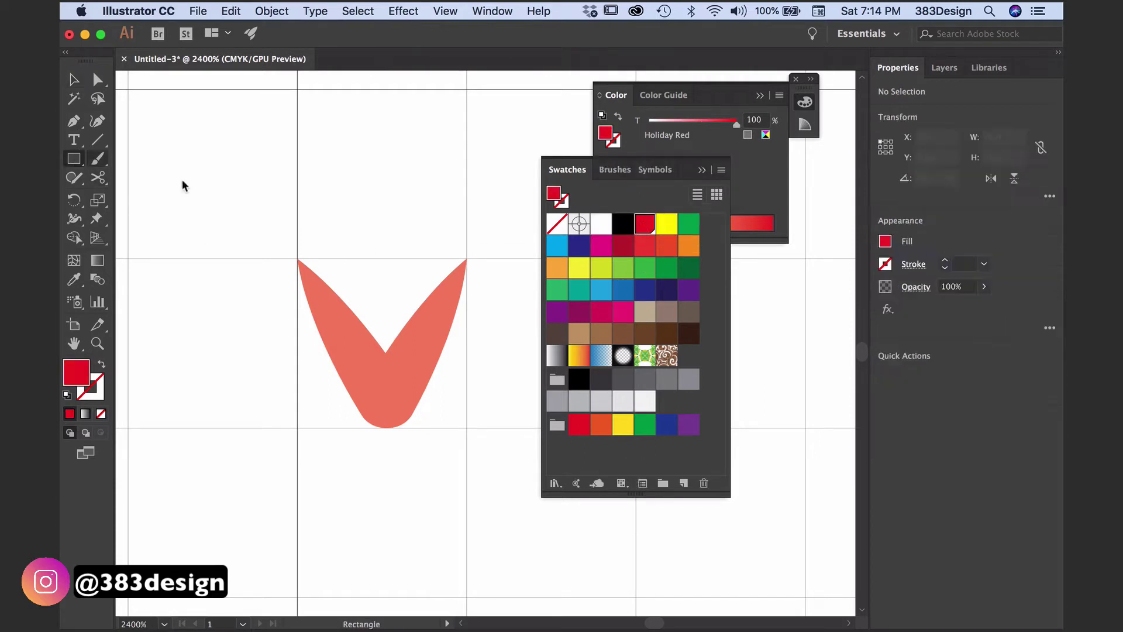
{"action": "left_click_drag", "start_coordinate": [297, 257], "coordinate": [467, 429]}
{"action": "right_click", "coordinate": [405, 326]}
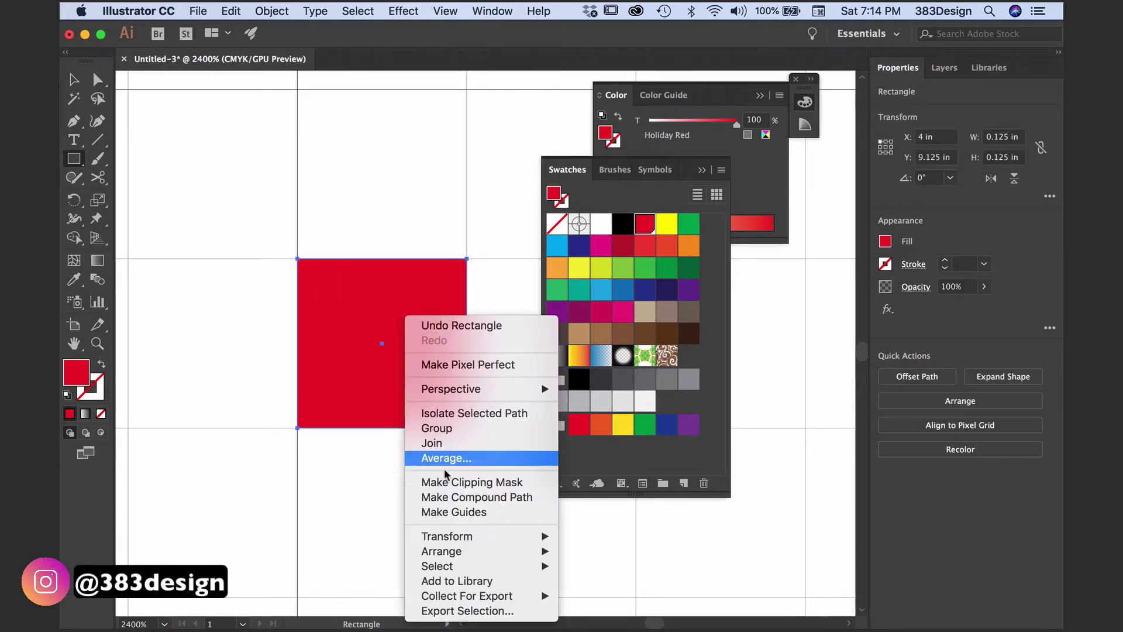
{"action": "mouse_move", "coordinate": [441, 551]}
{"action": "left_click", "coordinate": [632, 586]}
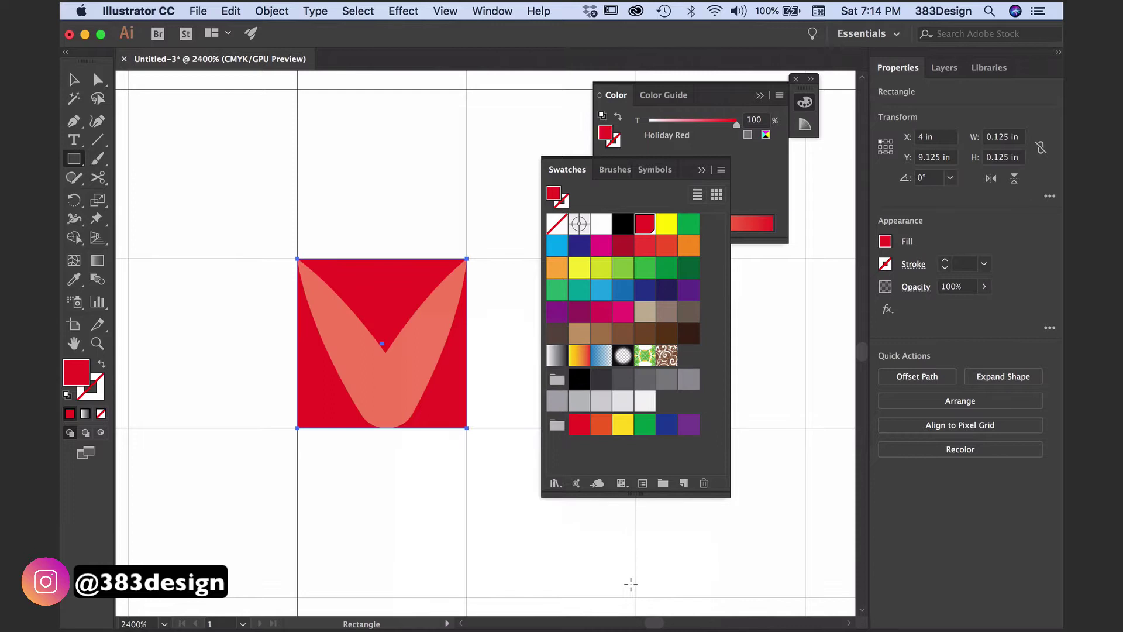
- Select the square and V together, then remove them from the artboard
{"action": "left_click", "coordinate": [74, 79]}
{"action": "left_click", "coordinate": [282, 250]}
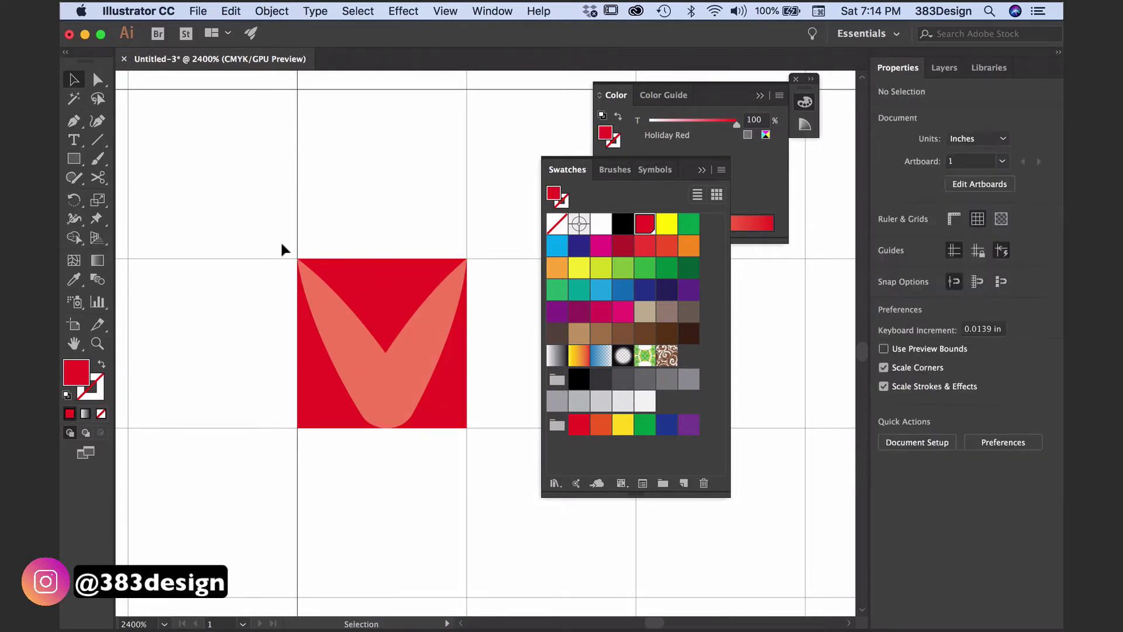
{"action": "mouse_move", "coordinate": [494, 483]}
{"action": "left_mouse_down"}
{"action": "mouse_move", "coordinate": [369, 303]}
{"action": "mouse_move", "coordinate": [689, 355]}
{"action": "left_mouse_up"}
{"action": "key", "text": "Delete"}
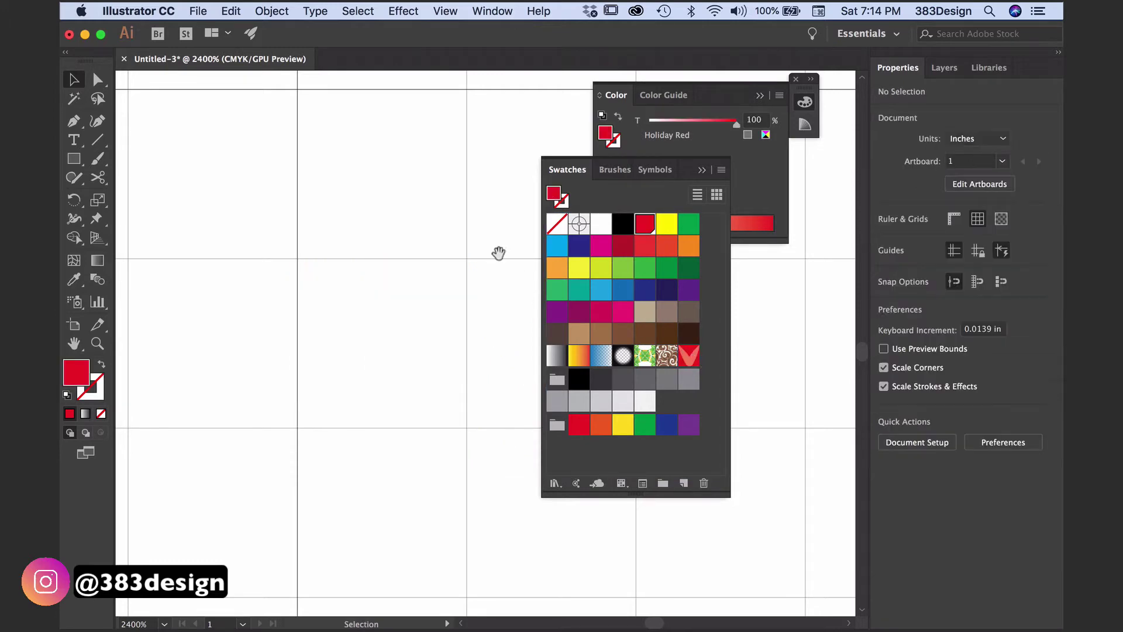
{"action": "left_click", "coordinate": [499, 254], "text": "alt"}
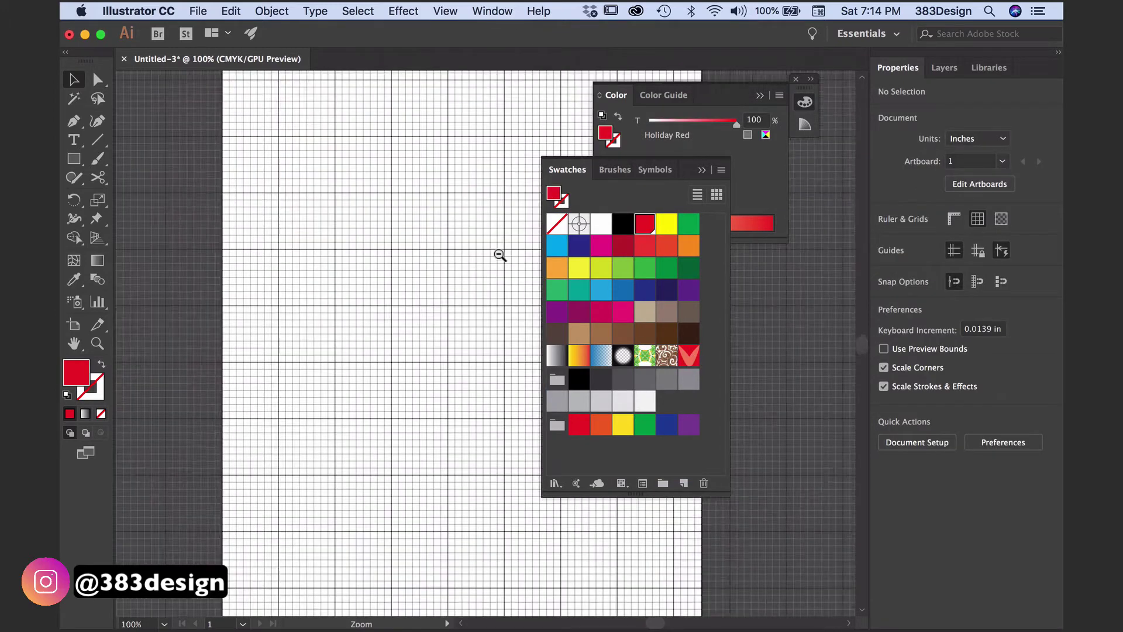
- Draw a 6 x 11 in rectangle from the artboard's top-left and fill it with the V pattern
{"action": "left_click", "coordinate": [500, 254], "text": "alt"}
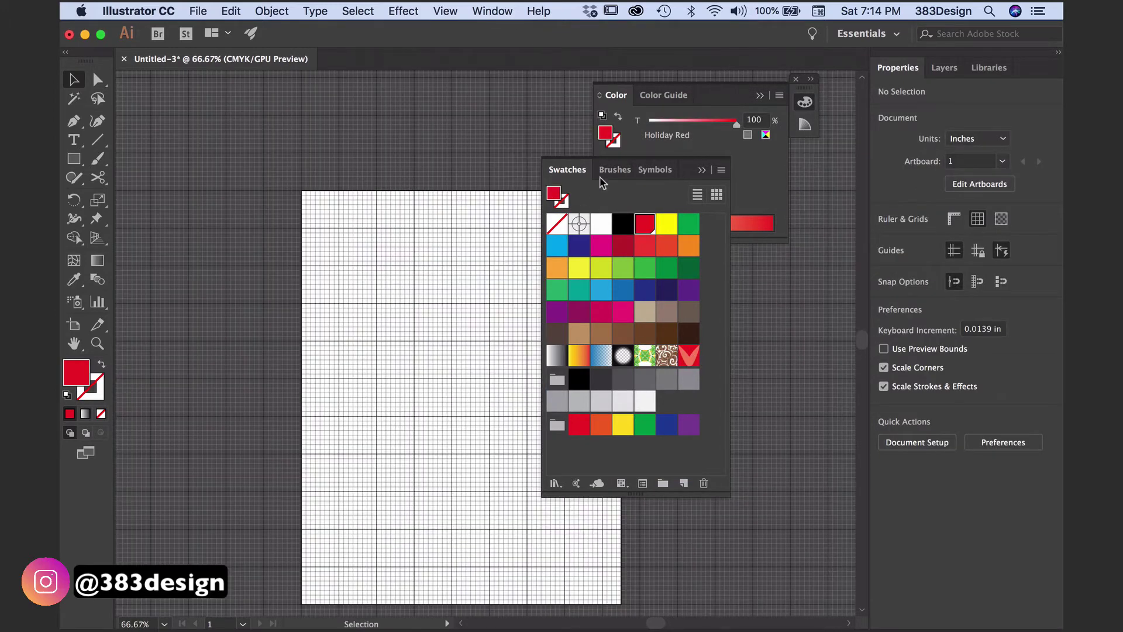
{"action": "left_click", "coordinate": [706, 172]}
{"action": "scroll", "coordinate": [527, 334], "scroll_direction": "down", "scroll_amount": 3}
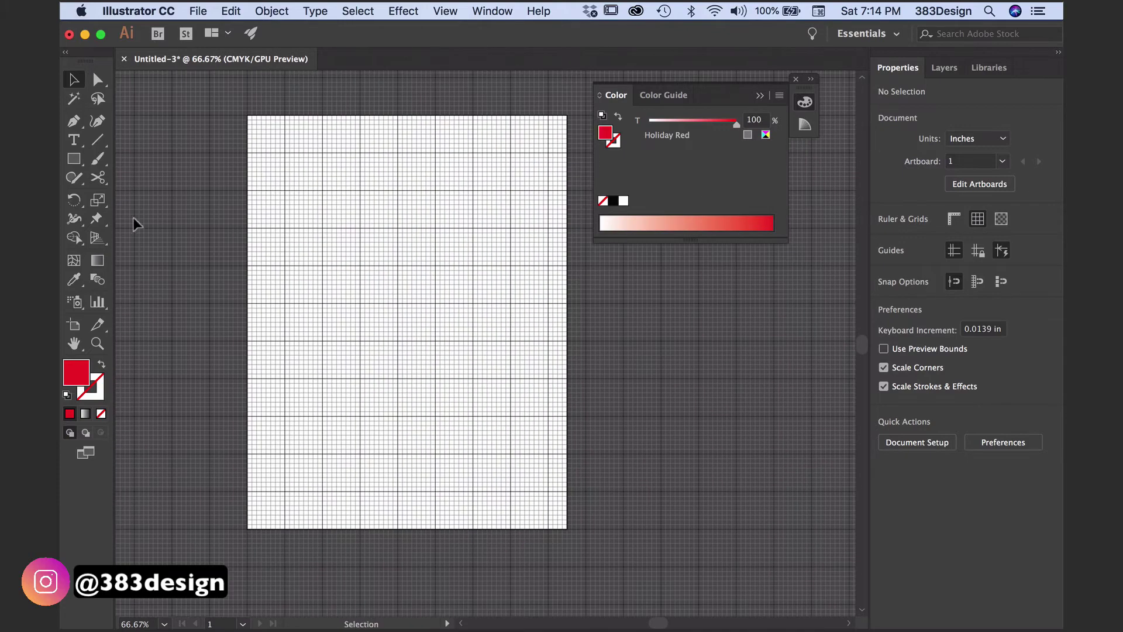
{"action": "left_click", "coordinate": [75, 161]}
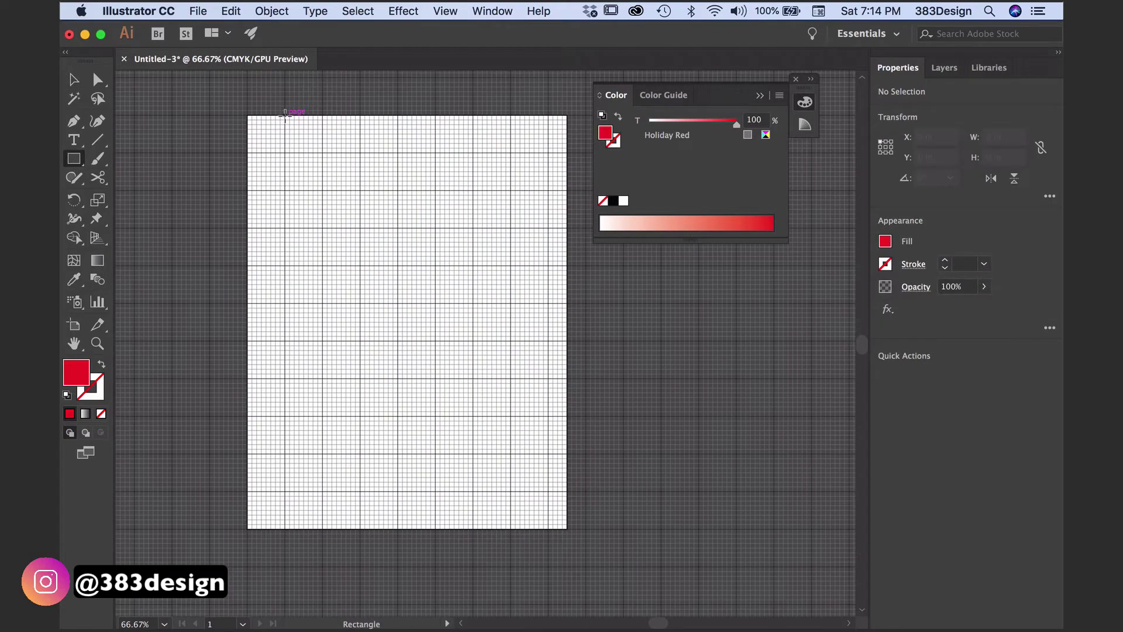
{"action": "left_click_drag", "start_coordinate": [284, 114], "coordinate": [511, 530]}
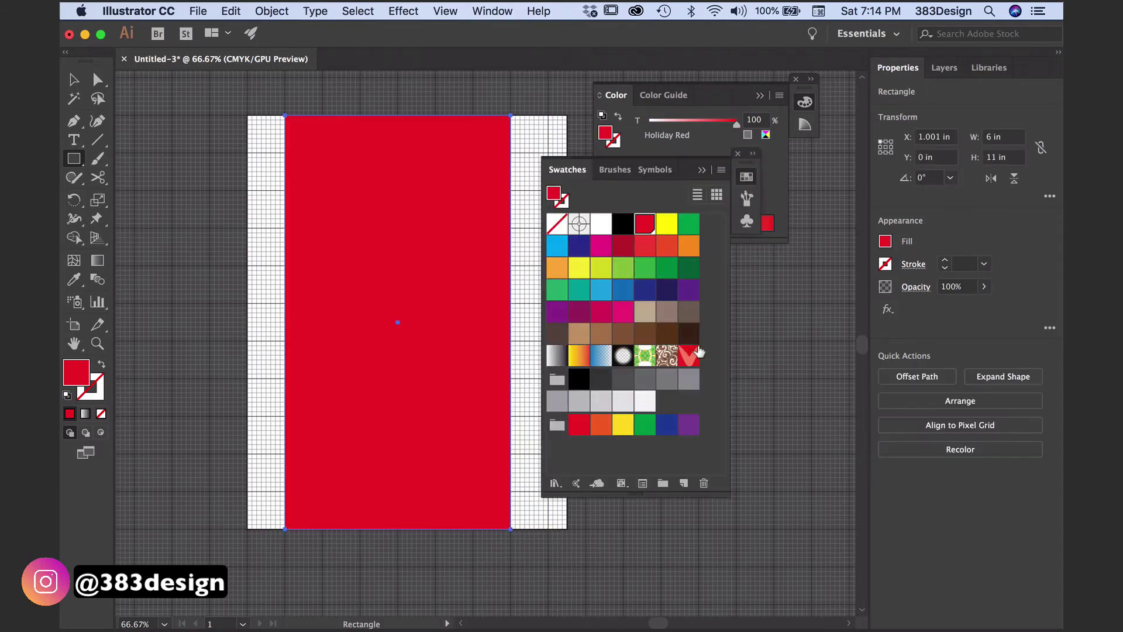
{"action": "left_click", "coordinate": [695, 354]}
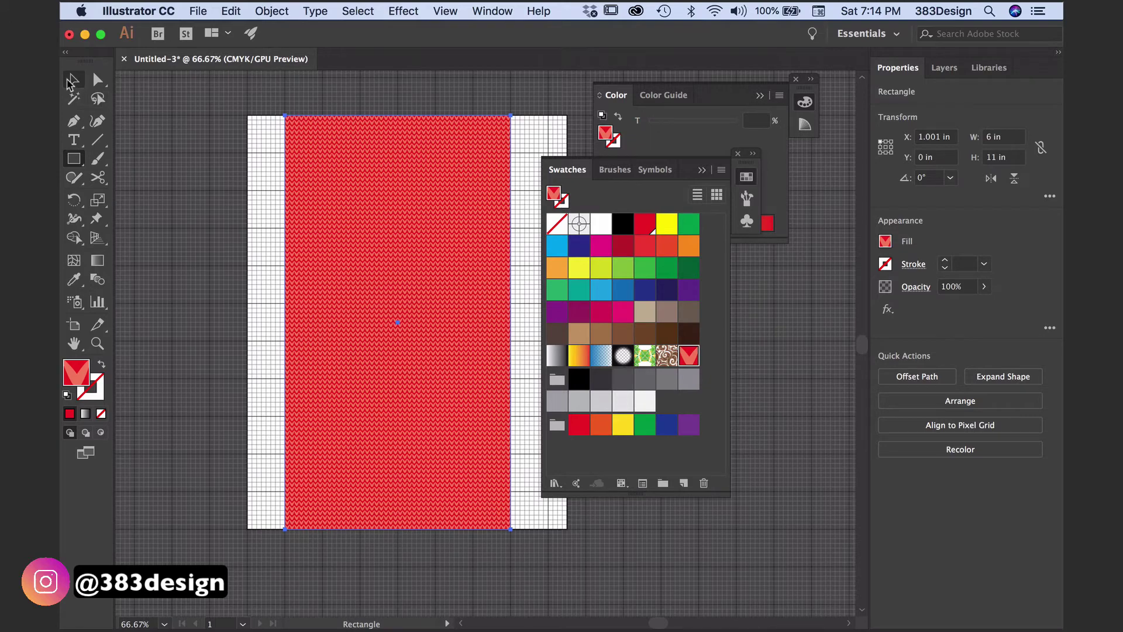
{"action": "key", "text": "v"}
{"action": "left_click", "coordinate": [275, 184]}
{"action": "key", "text": "super+equal"}
{"action": "key", "text": "super+equal"}
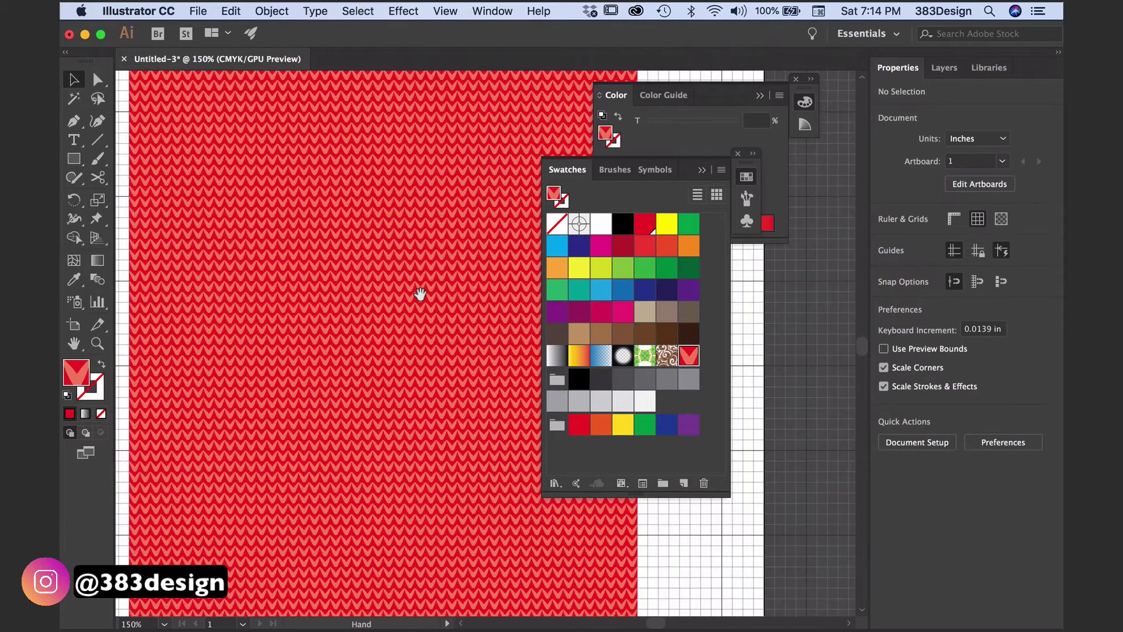
{"action": "left_click", "coordinate": [746, 176]}
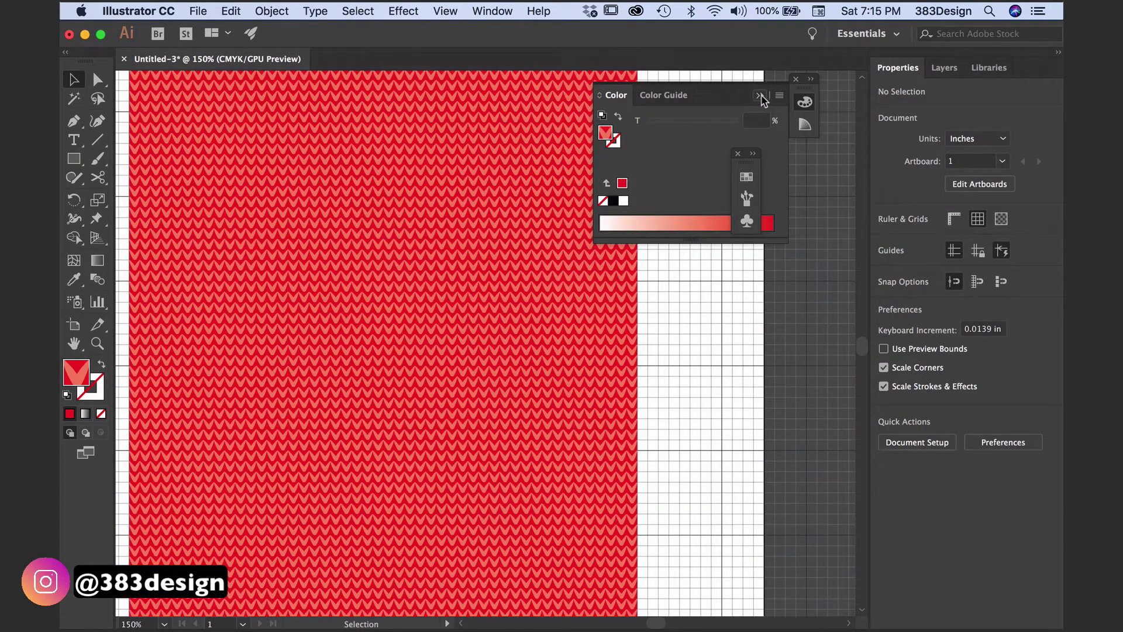
- Expand the patterned rectangle's fill into shapes
{"action": "left_click", "coordinate": [805, 101]}
{"action": "left_click_drag", "start_coordinate": [494, 314], "coordinate": [572, 308]}
{"action": "left_click", "coordinate": [369, 242]}
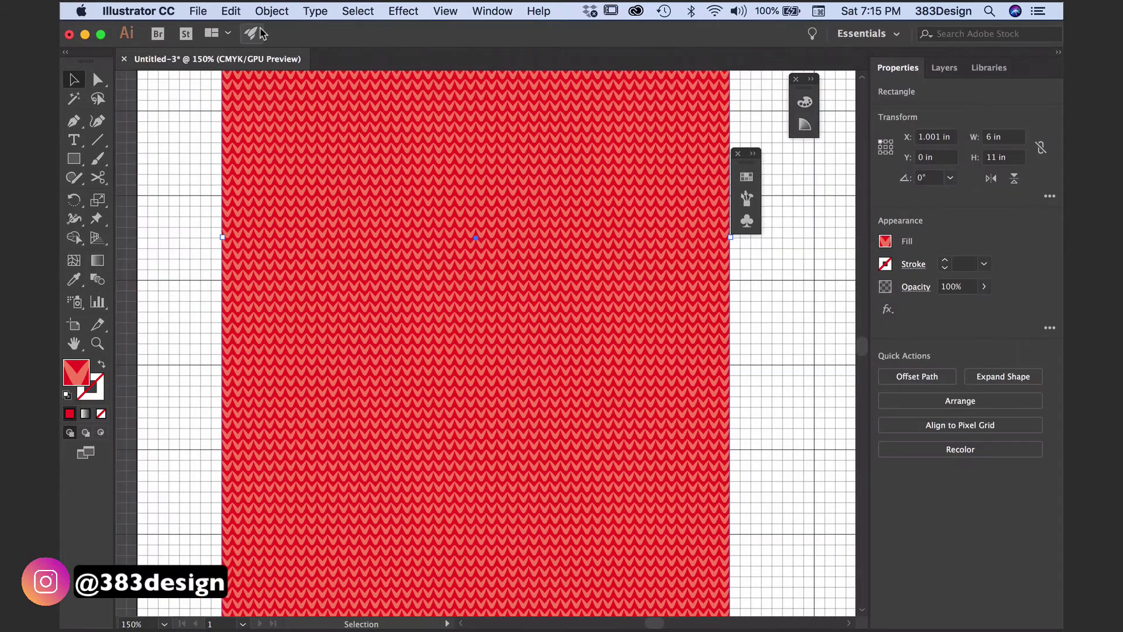
{"action": "left_click", "coordinate": [272, 11]}
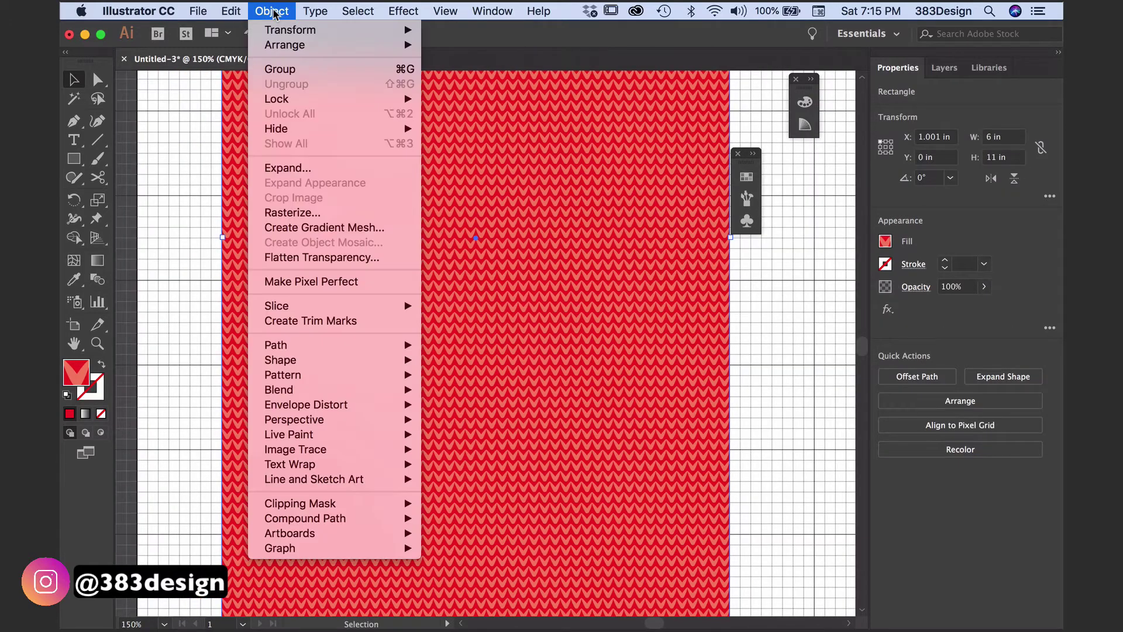
{"action": "left_click", "coordinate": [282, 168]}
{"action": "left_click_drag", "start_coordinate": [644, 271], "coordinate": [479, 119]}
{"action": "left_click", "coordinate": [545, 328]}
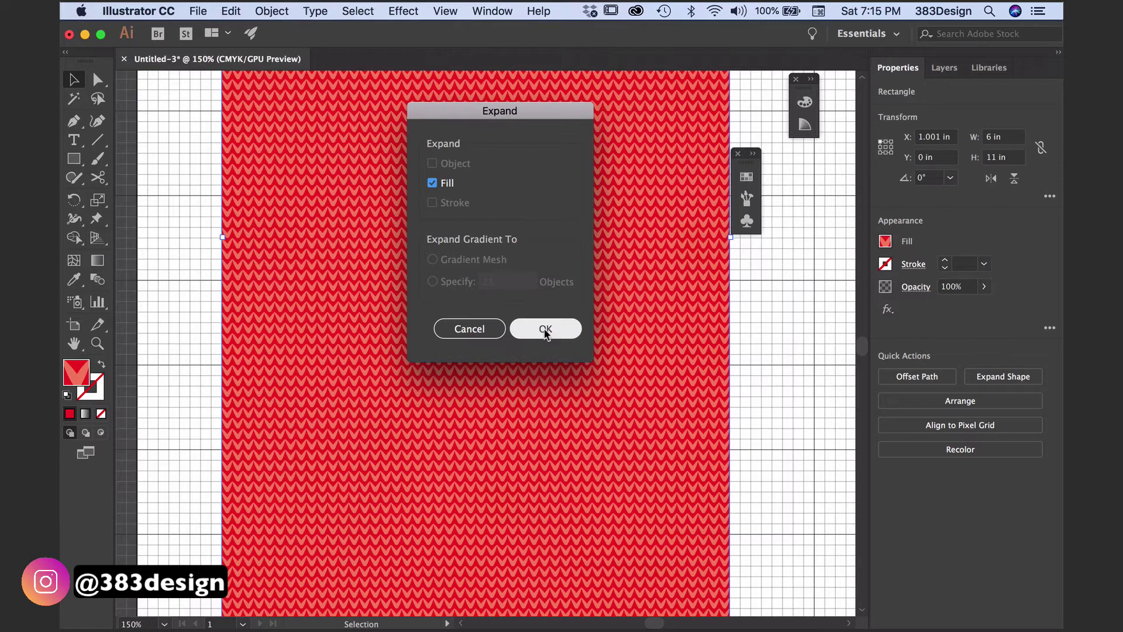
- Ungroup the expanded pattern, release its clipping mask, and ungroup the shapes again
{"action": "right_click", "coordinate": [298, 185]}
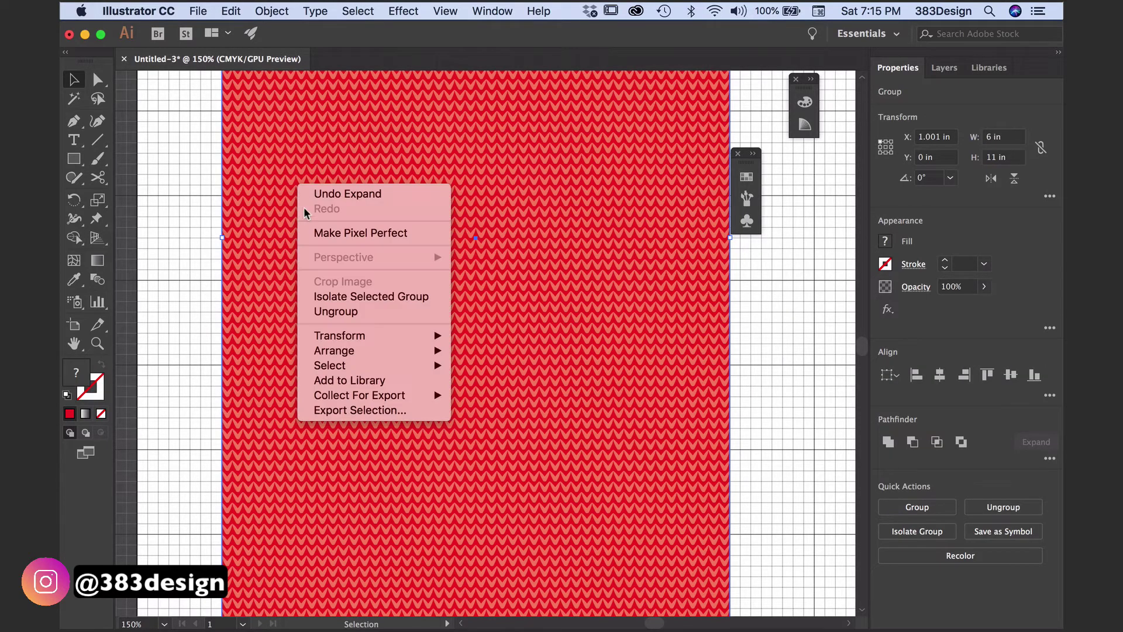
{"action": "left_click", "coordinate": [336, 313]}
{"action": "right_click", "coordinate": [303, 138]}
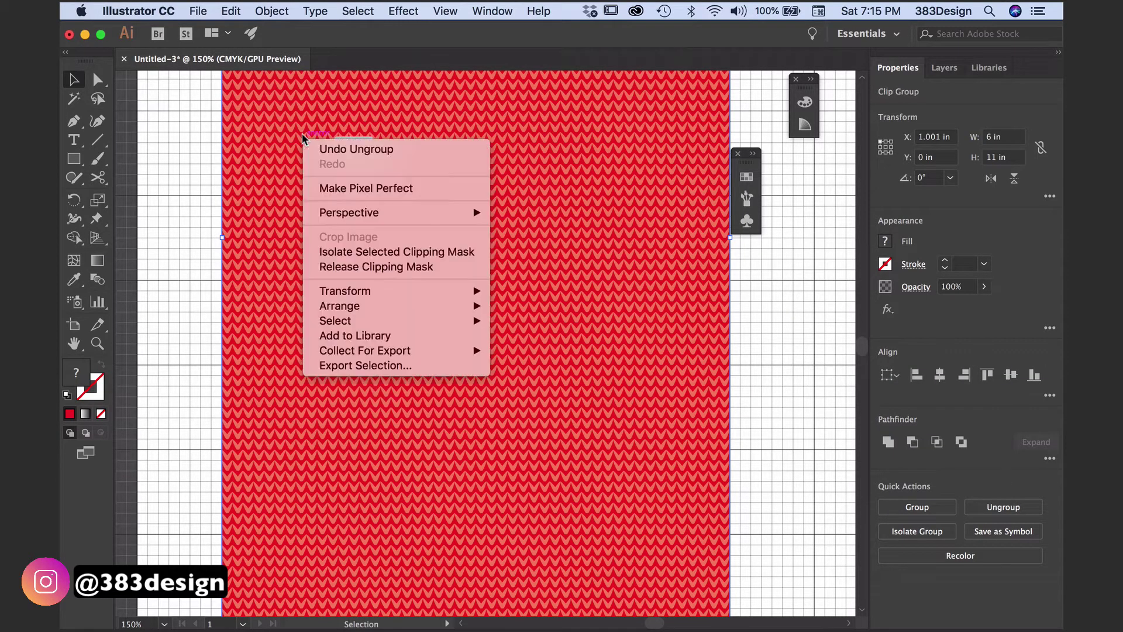
{"action": "left_click", "coordinate": [369, 266]}
{"action": "left_click", "coordinate": [271, 10]}
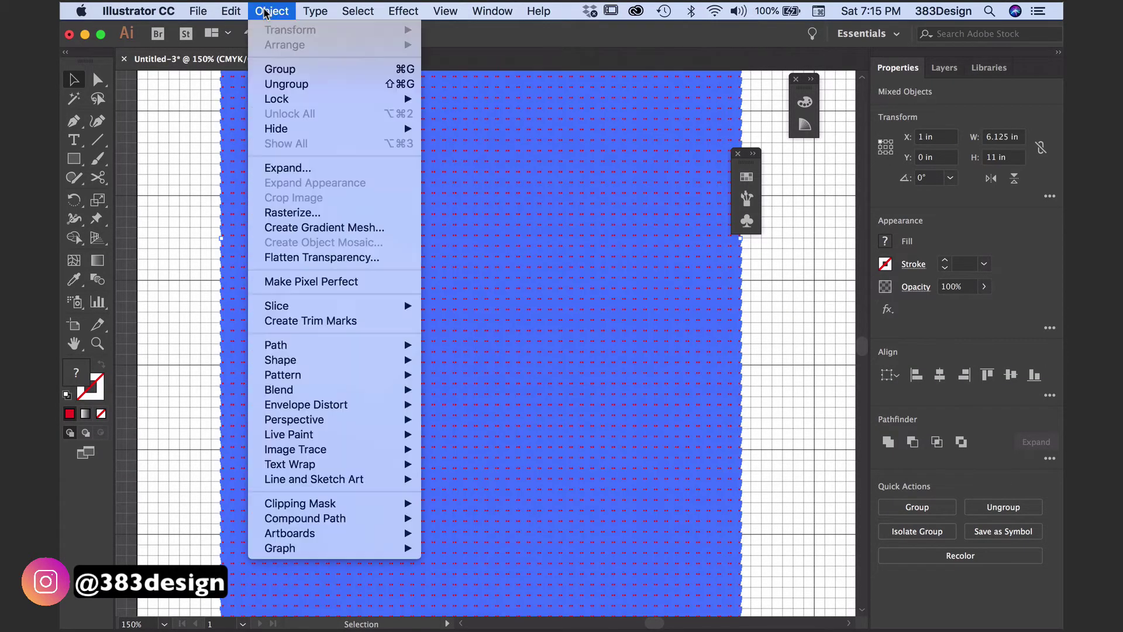
{"action": "left_click", "coordinate": [273, 85]}
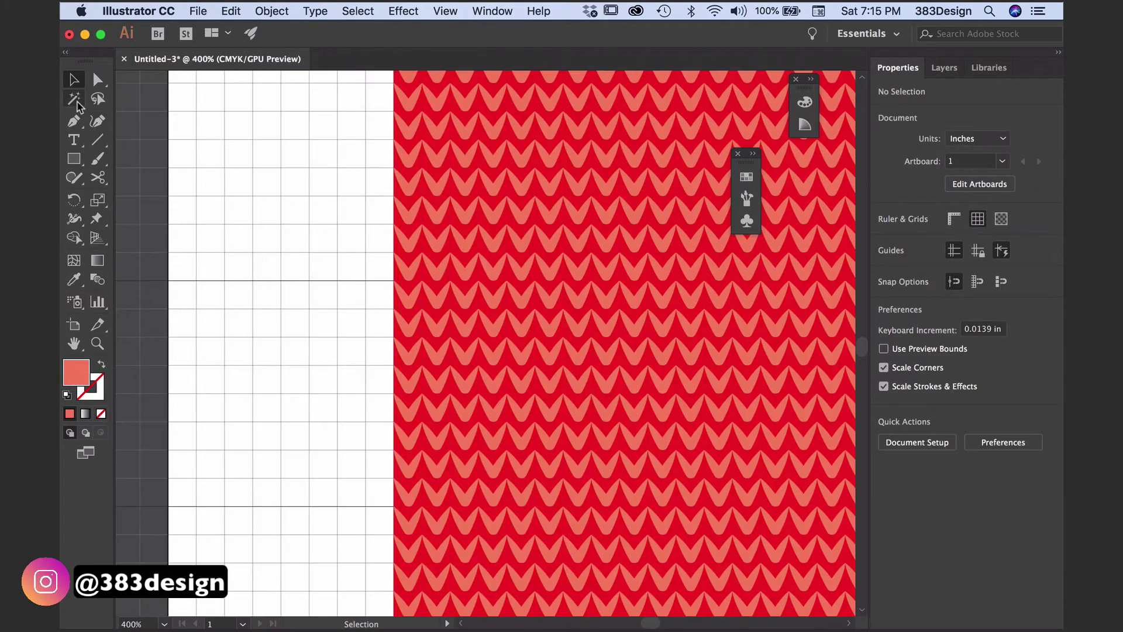
{"action": "left_click", "coordinate": [76, 104]}
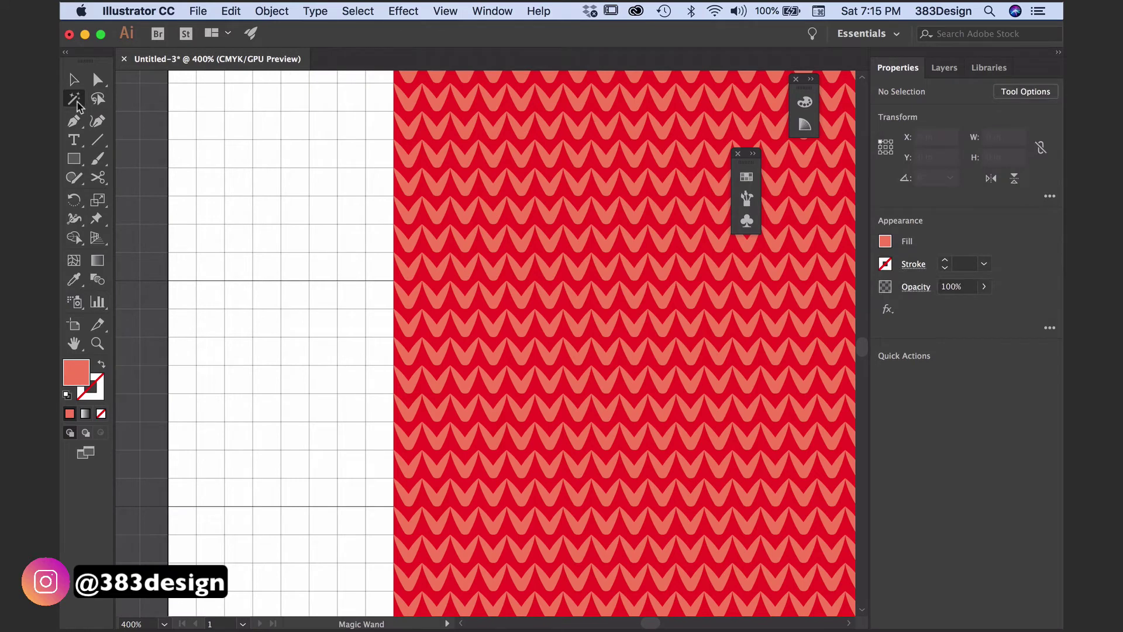
{"action": "left_click", "coordinate": [453, 304]}
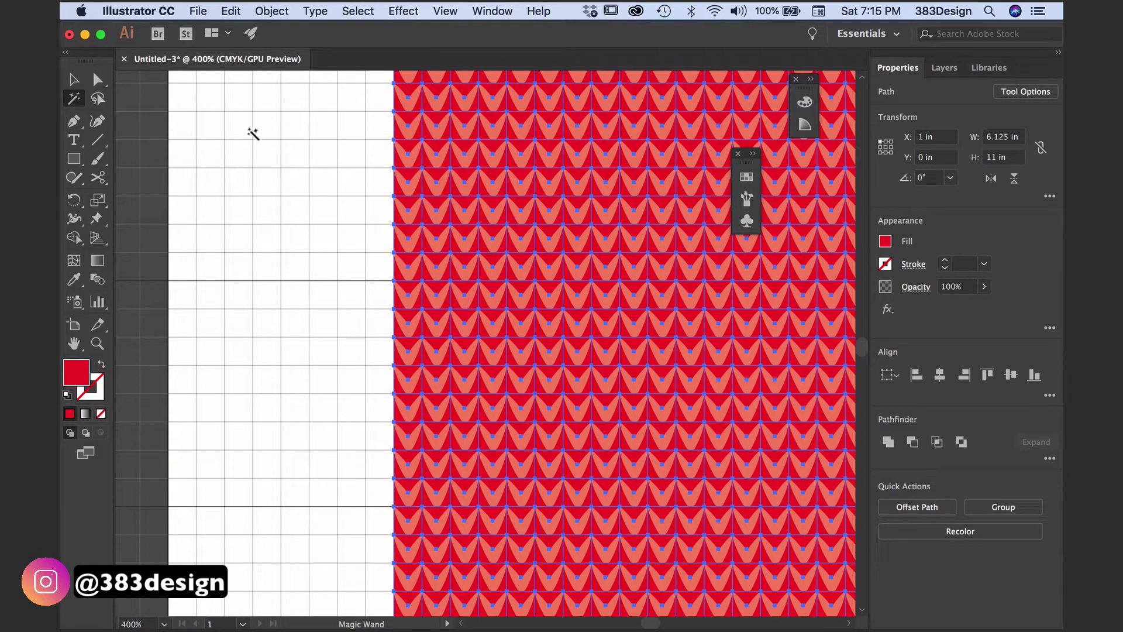
{"action": "left_click", "coordinate": [271, 13]}
{"action": "mouse_move", "coordinate": [277, 99]}
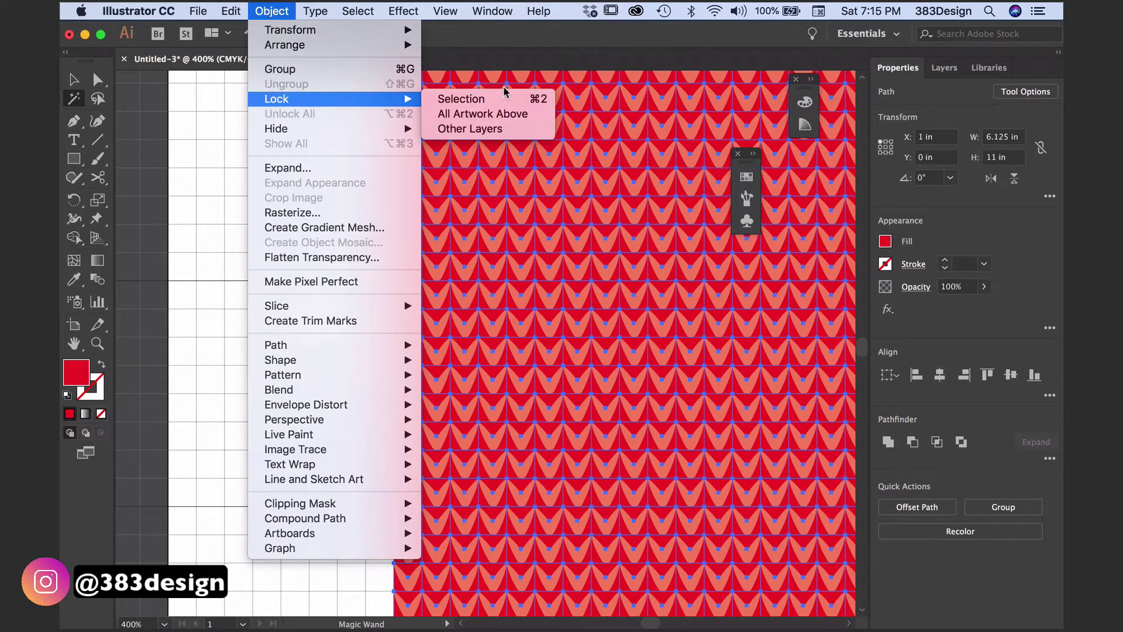
{"action": "left_click", "coordinate": [475, 99]}
{"action": "left_click", "coordinate": [74, 80]}
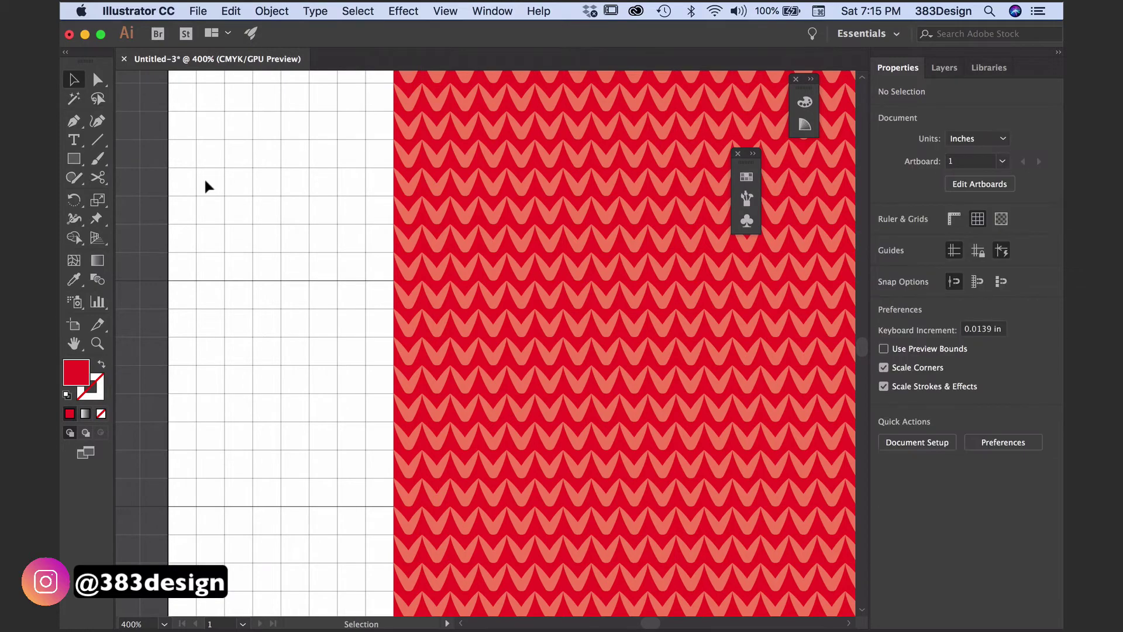
{"action": "key", "text": "ctrl+minus"}
{"action": "scroll", "coordinate": [358, 231], "scroll_direction": "right", "scroll_amount": 5}
{"action": "scroll", "coordinate": [460, 413], "scroll_direction": "right", "scroll_amount": 3}
{"action": "scroll", "coordinate": [501, 407], "scroll_direction": "right", "scroll_amount": 3}
{"action": "scroll", "coordinate": [502, 407], "scroll_direction": "down", "scroll_amount": 5}
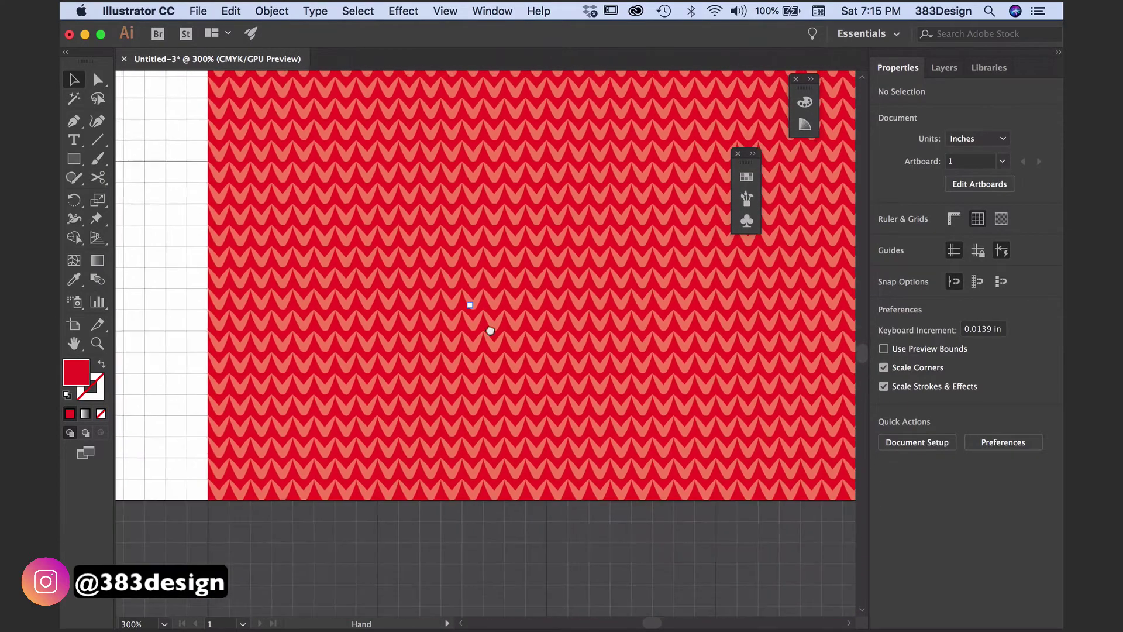
{"action": "scroll", "coordinate": [491, 342], "scroll_direction": "down", "scroll_amount": 2}
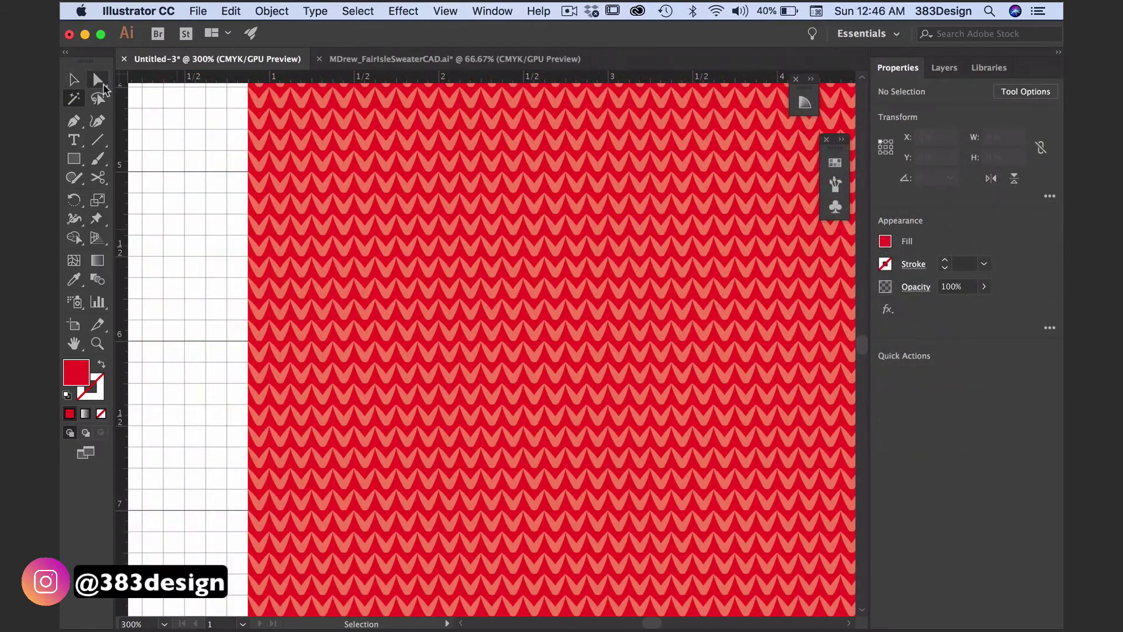
- With fill set to None, select all stitches sharing the same fill and stroke, then deselect
{"action": "left_click", "coordinate": [98, 81]}
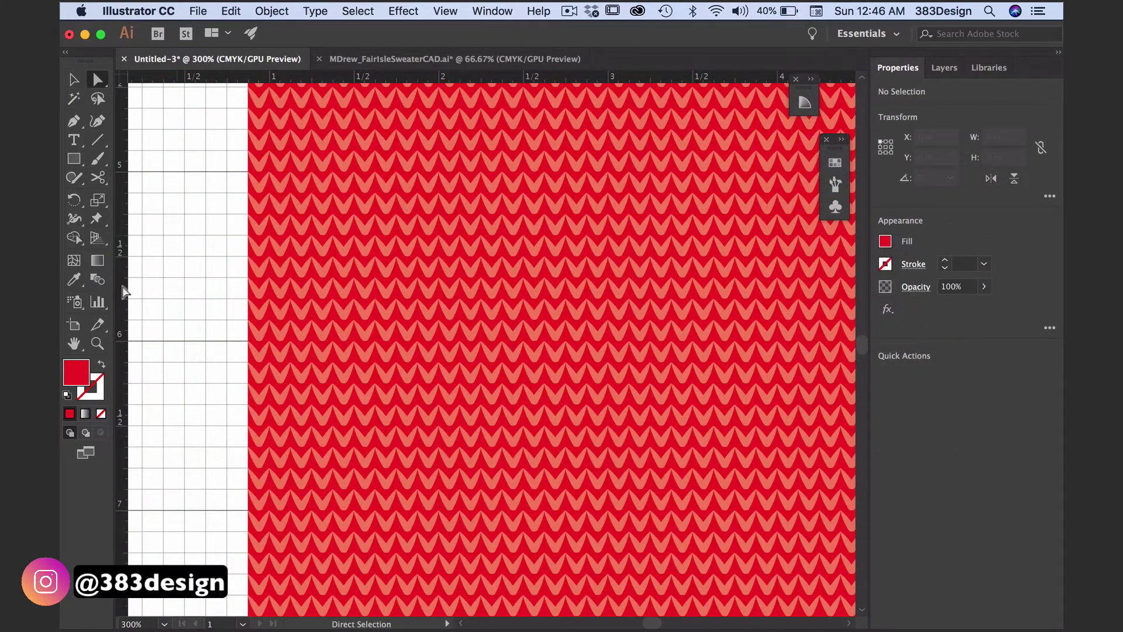
{"action": "left_click", "coordinate": [101, 414]}
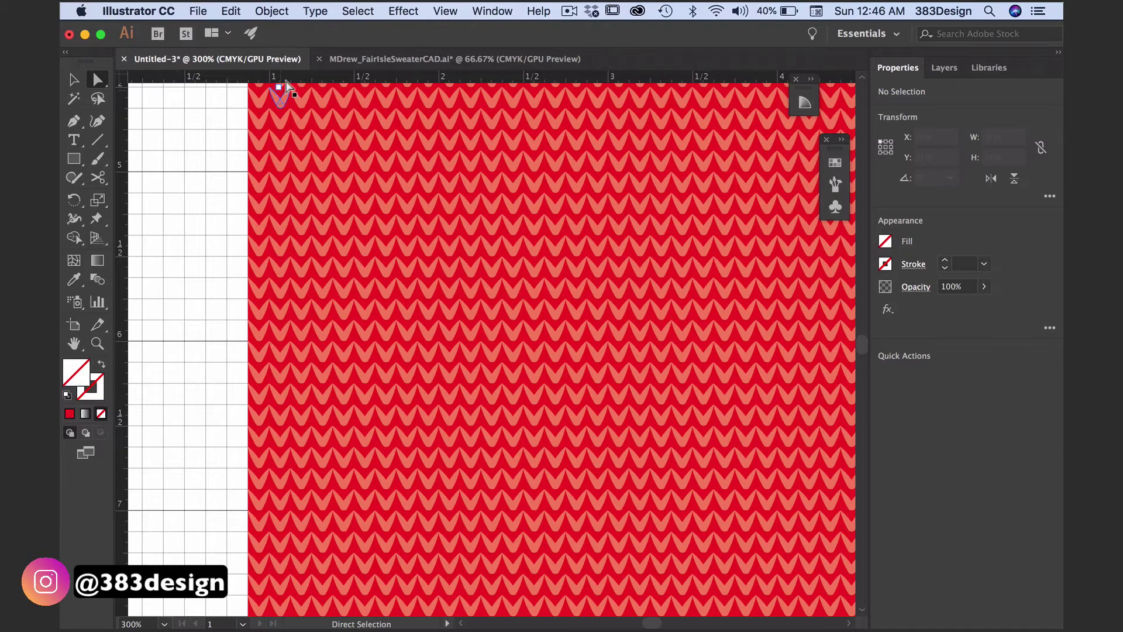
{"action": "left_click", "coordinate": [359, 12]}
{"action": "mouse_move", "coordinate": [366, 167]}
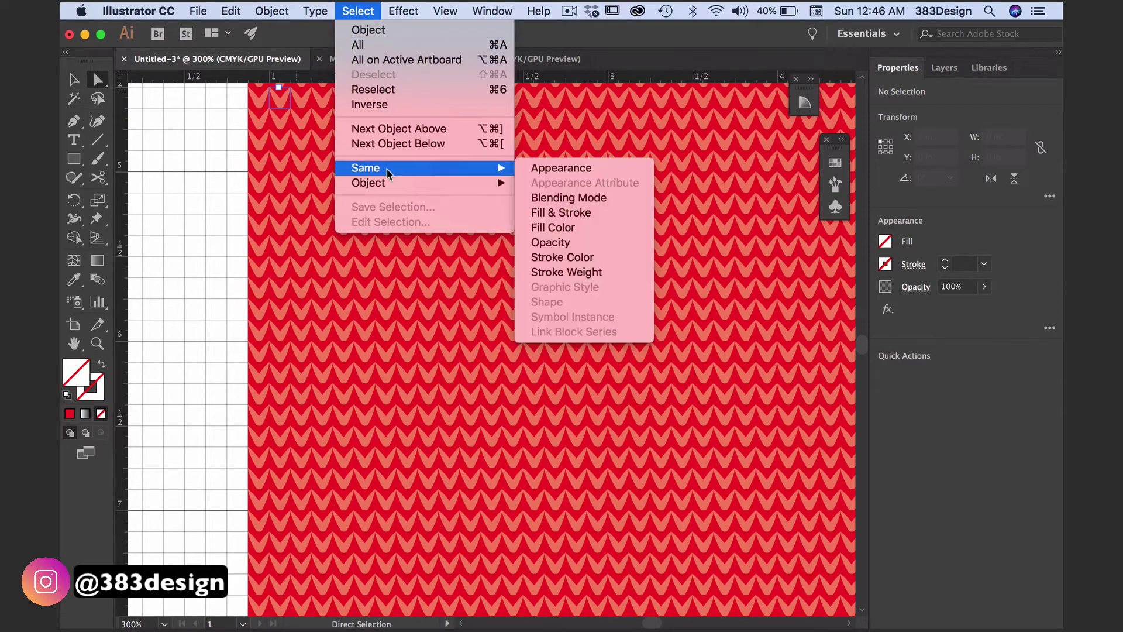
{"action": "left_click", "coordinate": [582, 213]}
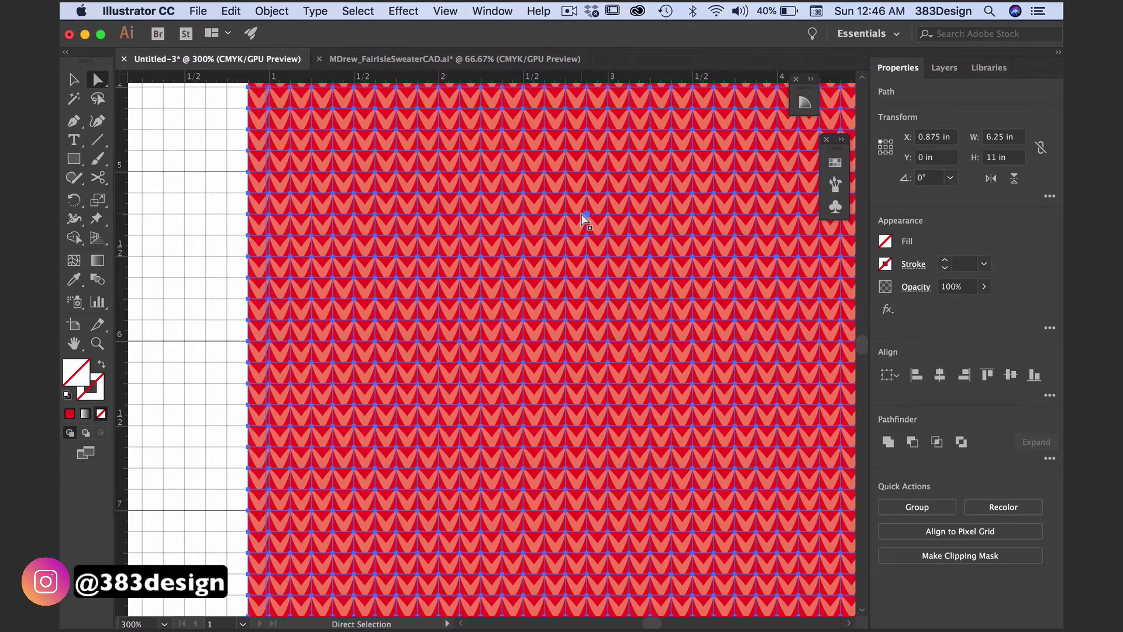
{"action": "key", "text": "super+shift+a"}
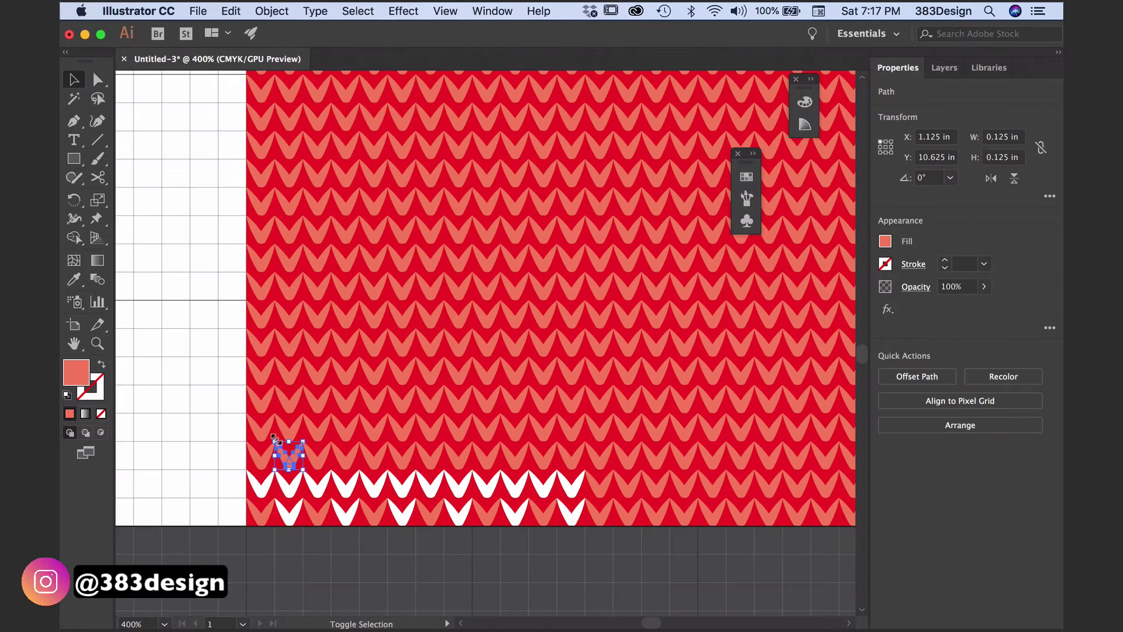
- Select seven stitches forming a tree shape and colour them green
{"action": "left_click", "coordinate": [372, 428], "text": "shift"}
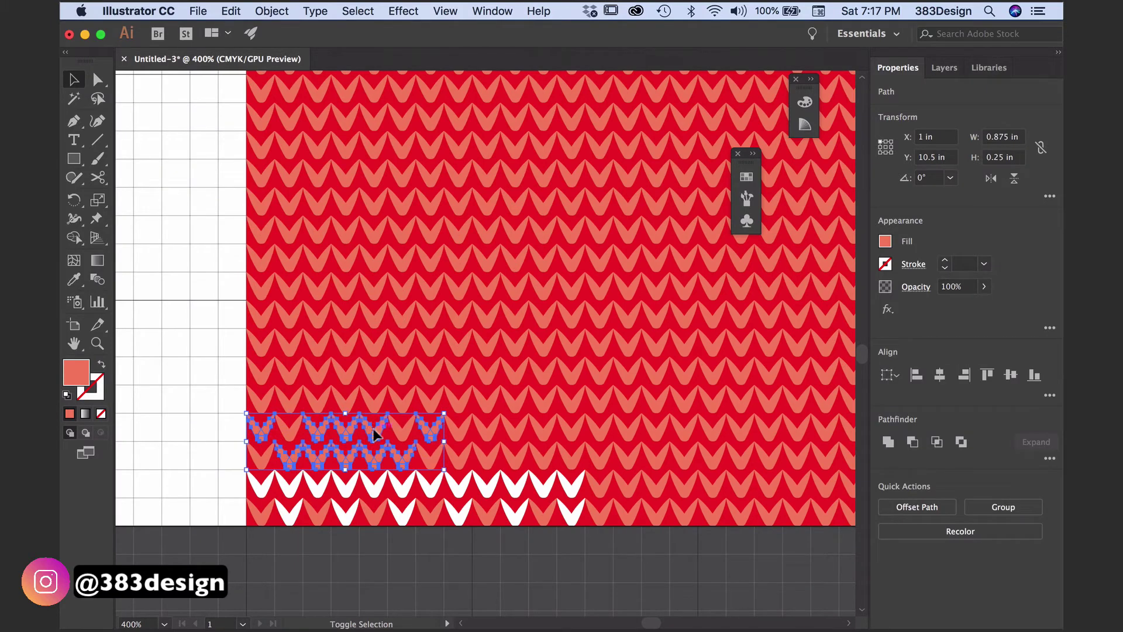
{"action": "left_click", "coordinate": [369, 403], "text": "shift"}
{"action": "left_click", "coordinate": [389, 376], "text": "shift"}
{"action": "left_click", "coordinate": [292, 441], "text": "shift"}
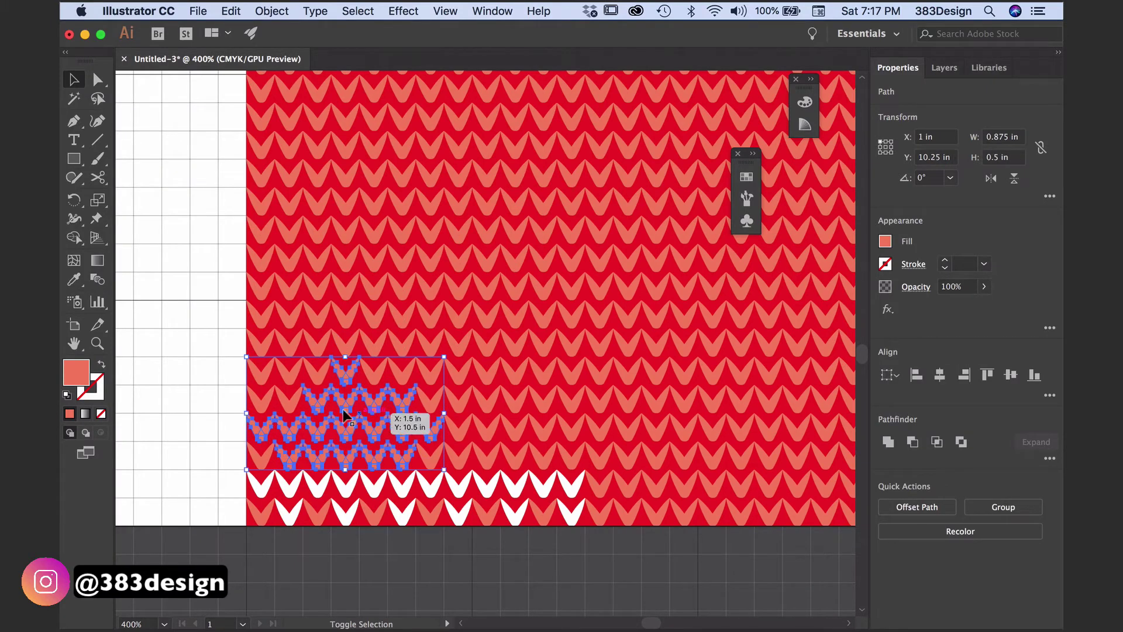
{"action": "left_click", "coordinate": [402, 426], "text": "shift"}
{"action": "left_click", "coordinate": [378, 372], "text": "shift"}
{"action": "left_click", "coordinate": [351, 341], "text": "shift"}
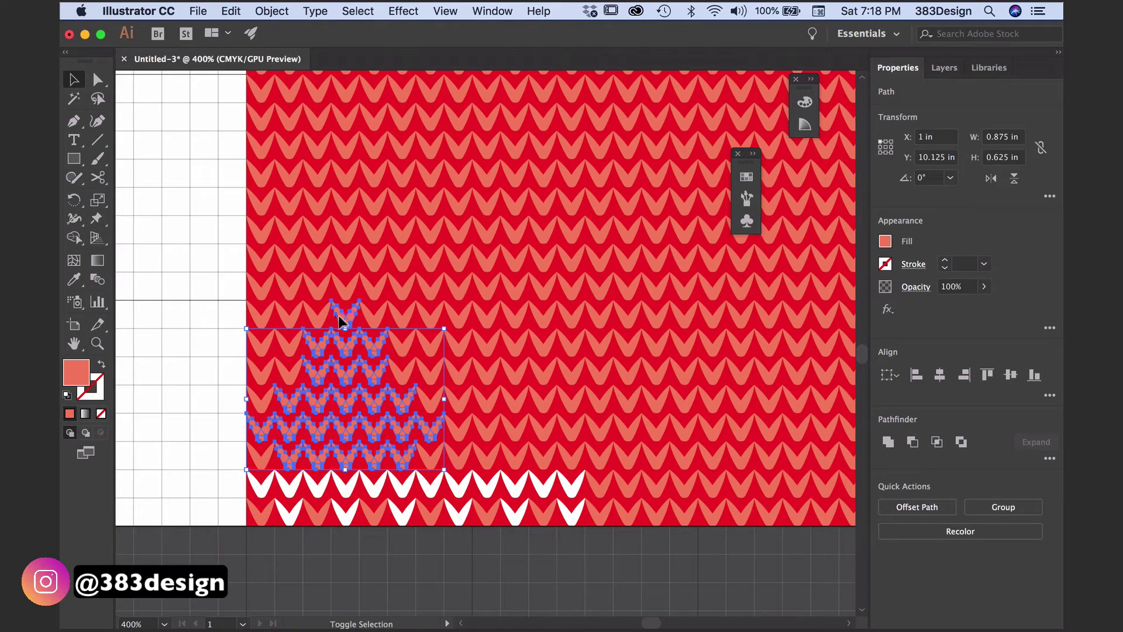
{"action": "left_click", "coordinate": [746, 176]}
{"action": "left_click", "coordinate": [689, 268]}
{"action": "key", "text": "ctrl+minus"}
{"action": "left_click", "coordinate": [462, 439]}
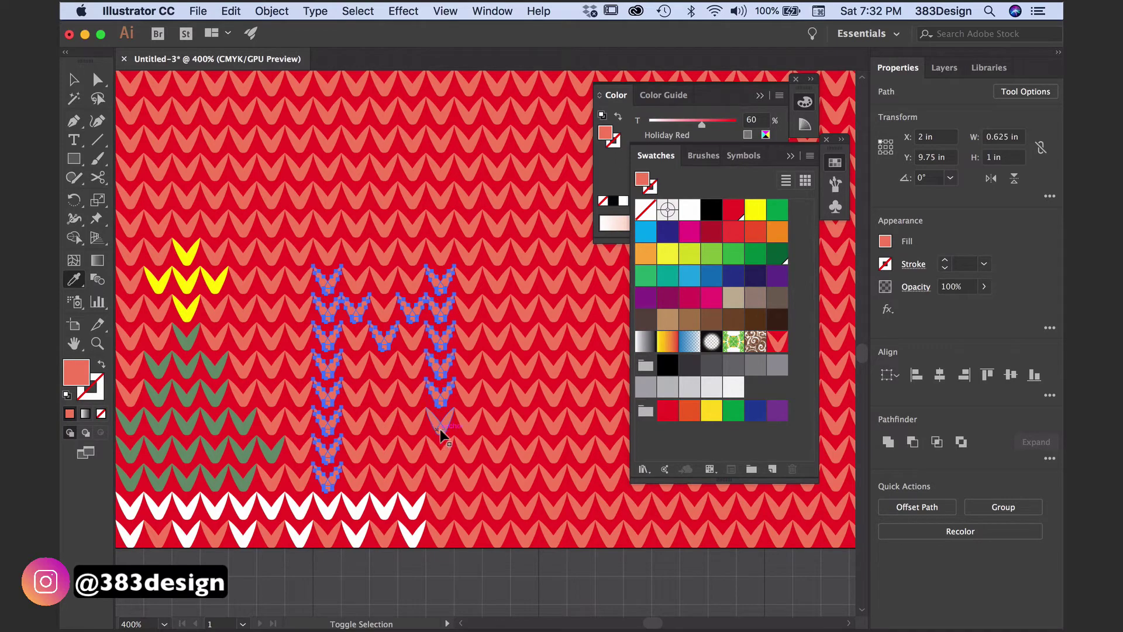
- Colour the M stitches black, select the R's stitches, and copy a stitch group lower
{"action": "left_click", "coordinate": [713, 210]}
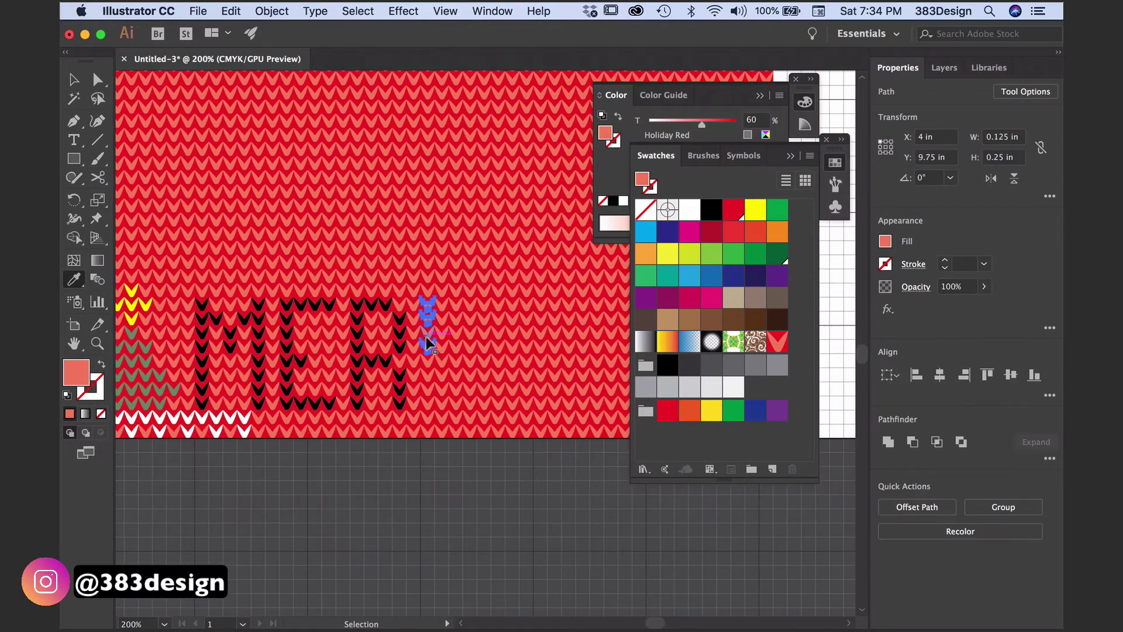
{"action": "left_click_drag", "start_coordinate": [427, 345], "coordinate": [430, 414]}
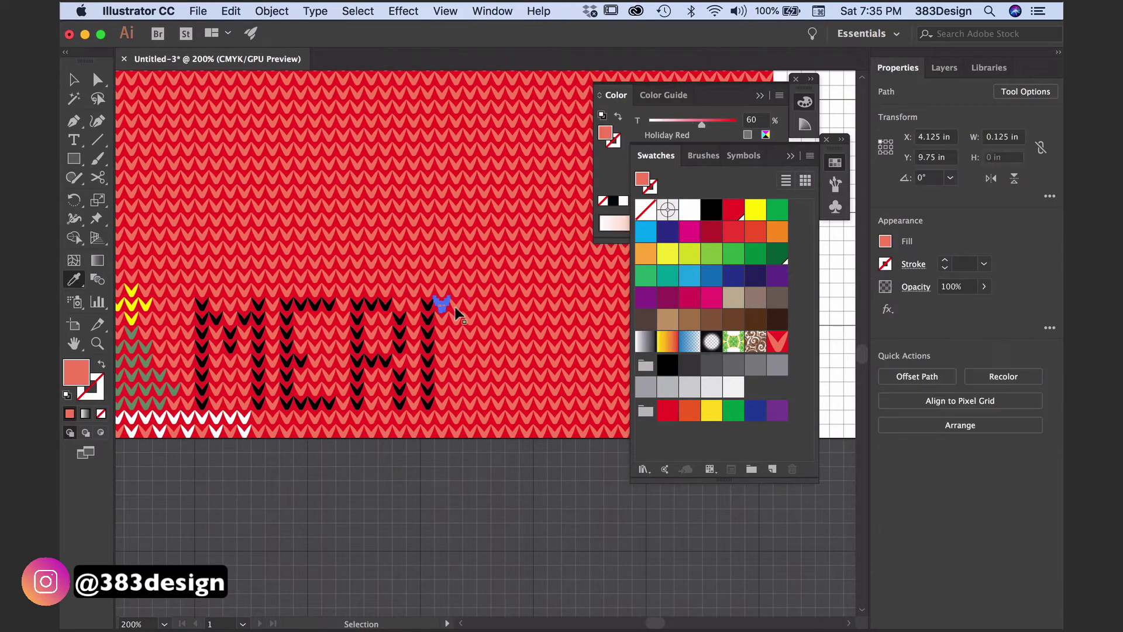
{"action": "left_click_drag", "start_coordinate": [439, 307], "coordinate": [472, 377]}
{"action": "scroll", "coordinate": [472, 378], "scroll_direction": "right", "scroll_amount": 3}
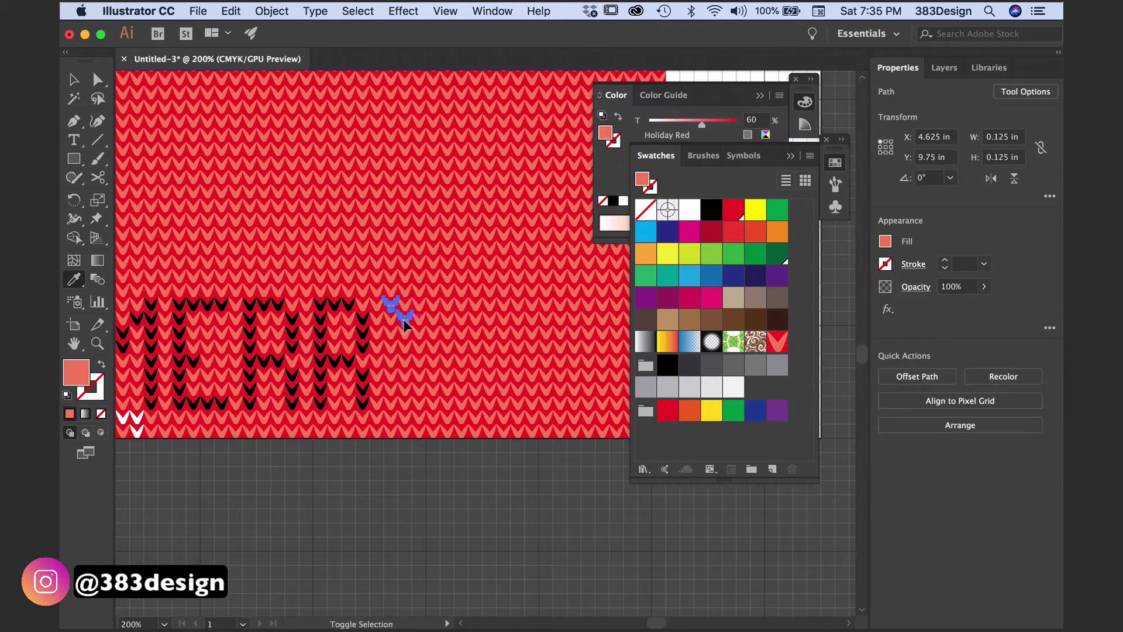
{"action": "left_click_drag", "start_coordinate": [387, 303], "coordinate": [432, 413]}
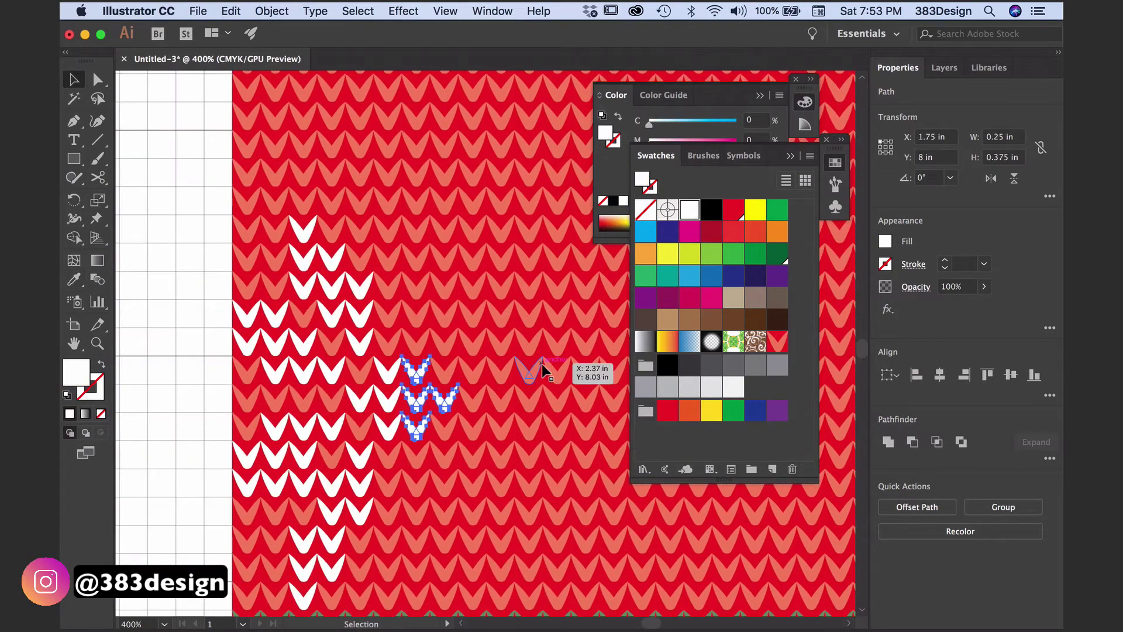
{"action": "mouse_move", "coordinate": [542, 364]}
{"action": "left_mouse_down"}
{"action": "mouse_move", "coordinate": [527, 373]}
{"action": "mouse_move", "coordinate": [525, 429]}
{"action": "left_mouse_up"}
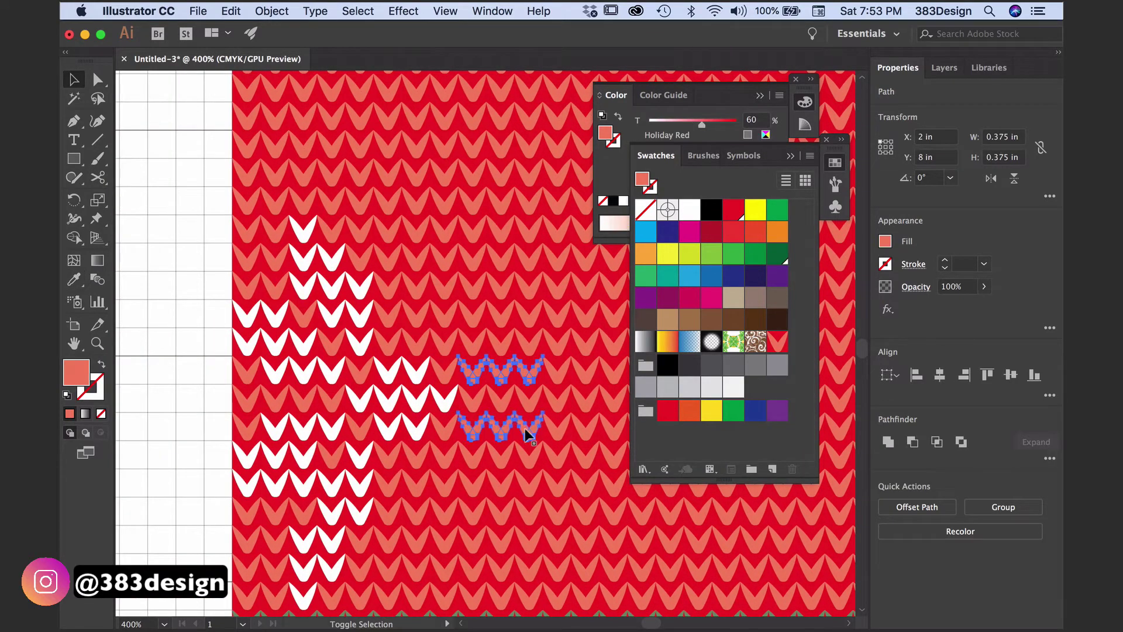
- Copy the stitch group below, fill the stitches white, and lock the bottom border row
{"action": "left_click_drag", "start_coordinate": [446, 460], "coordinate": [554, 465]}
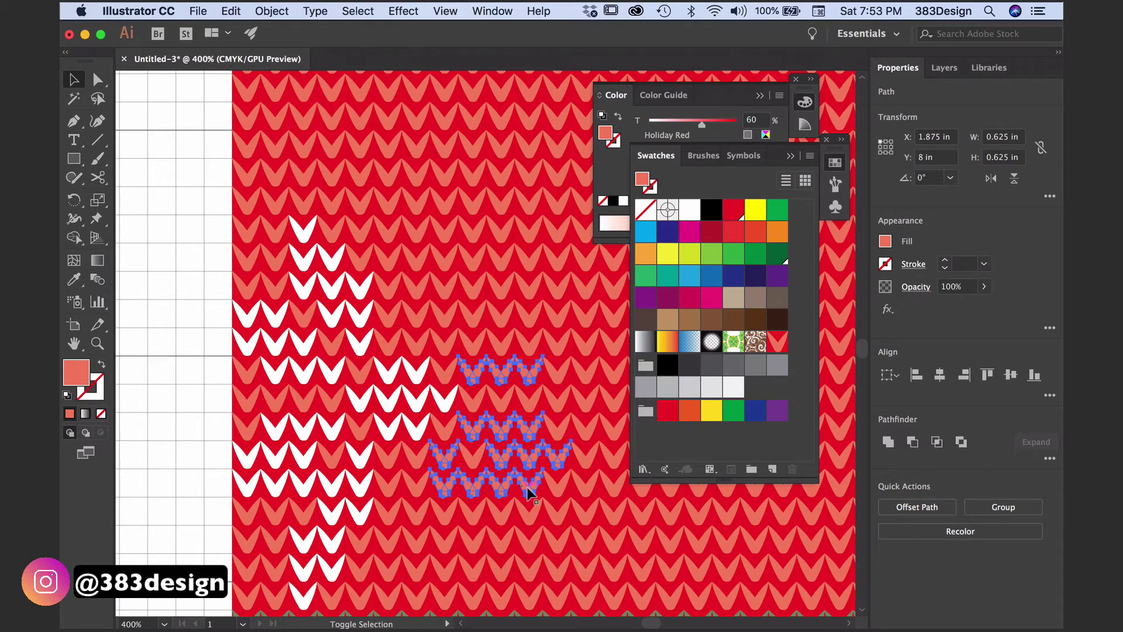
{"action": "left_click", "coordinate": [689, 209]}
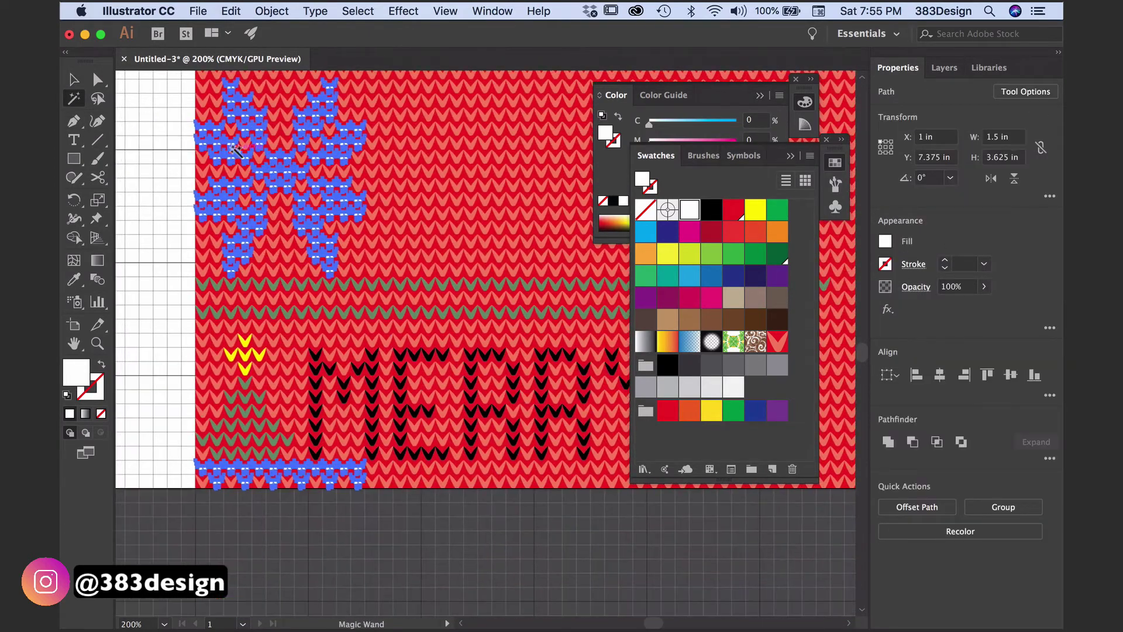
{"action": "key", "text": "v"}
{"action": "left_click_drag", "start_coordinate": [606, 339], "coordinate": [234, 83]}
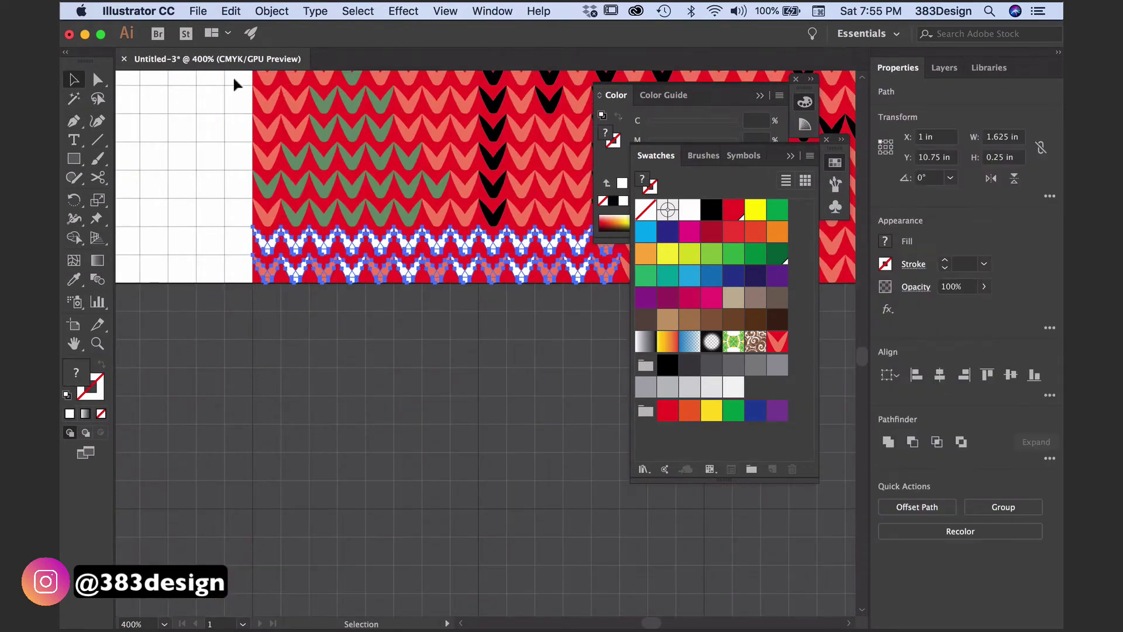
{"action": "left_click", "coordinate": [272, 10]}
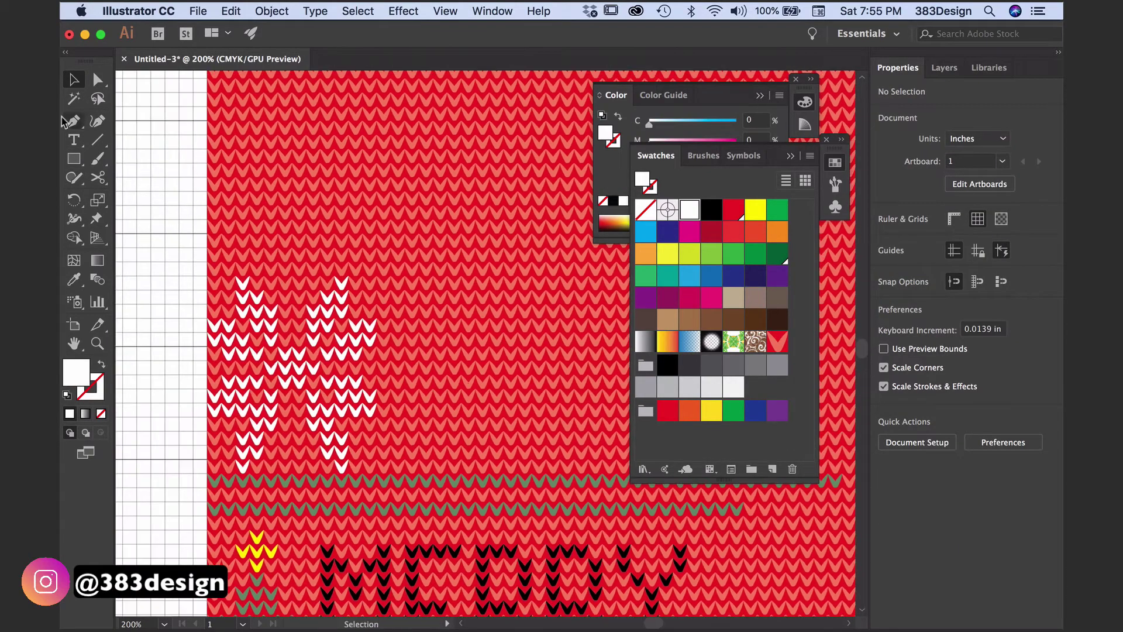
- Select the white snowflake by matching colour and place a copy to its right
{"action": "key", "text": "y"}
{"action": "left_click", "coordinate": [251, 298]}
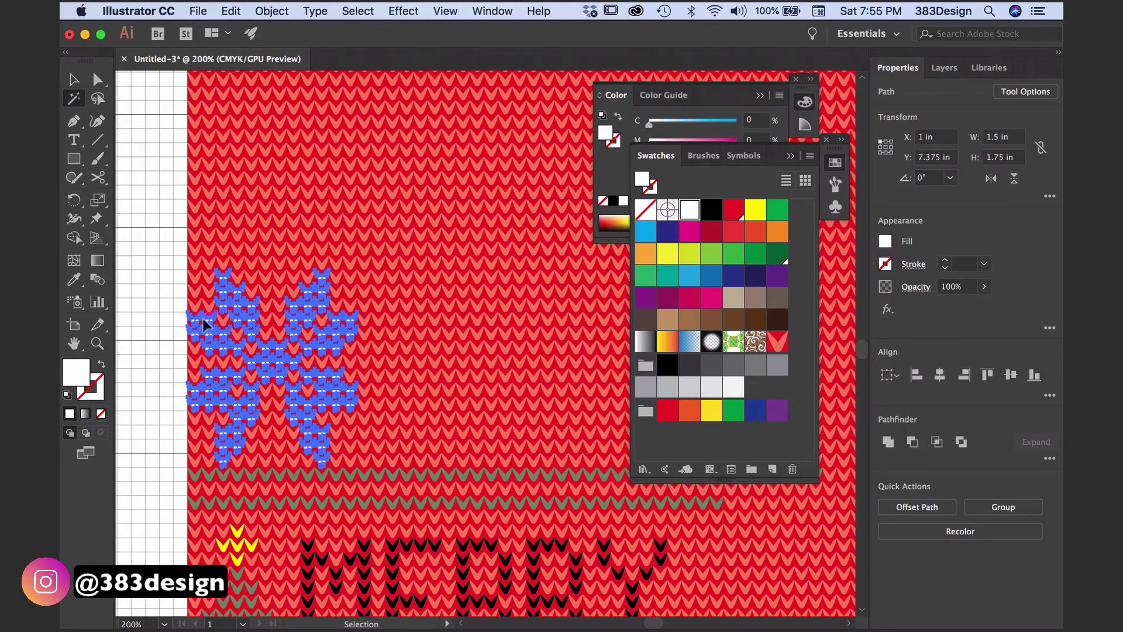
{"action": "left_click_drag", "start_coordinate": [204, 325], "coordinate": [377, 344], "text": "alt"}
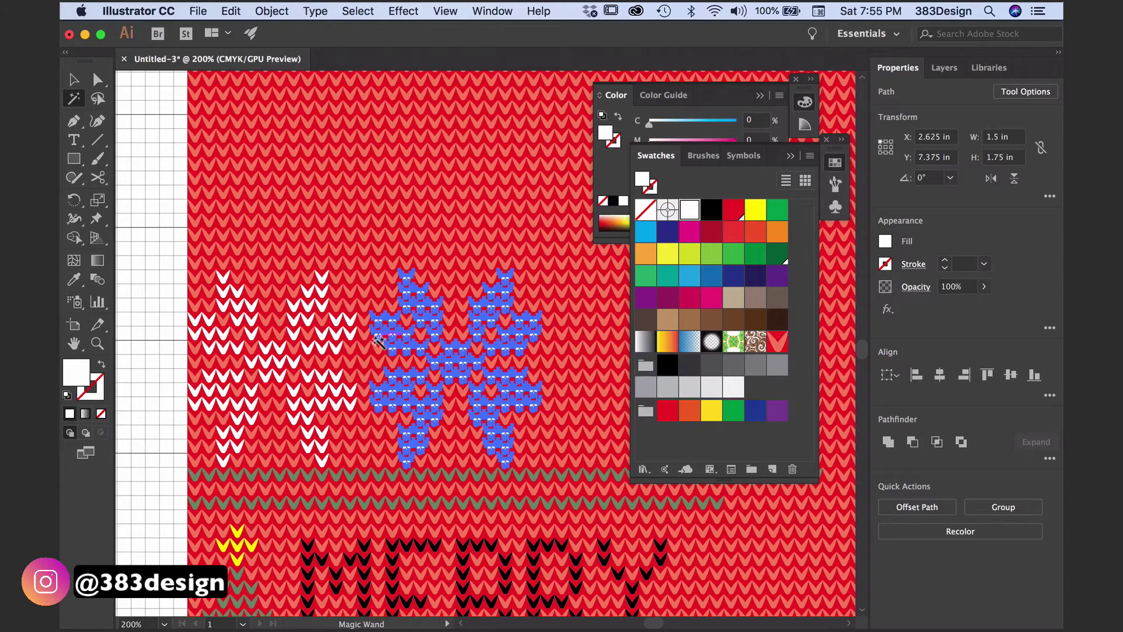
{"action": "scroll", "coordinate": [410, 372], "scroll_direction": "right", "scroll_amount": 5}
{"action": "scroll", "coordinate": [387, 281], "scroll_direction": "down", "scroll_amount": 3}
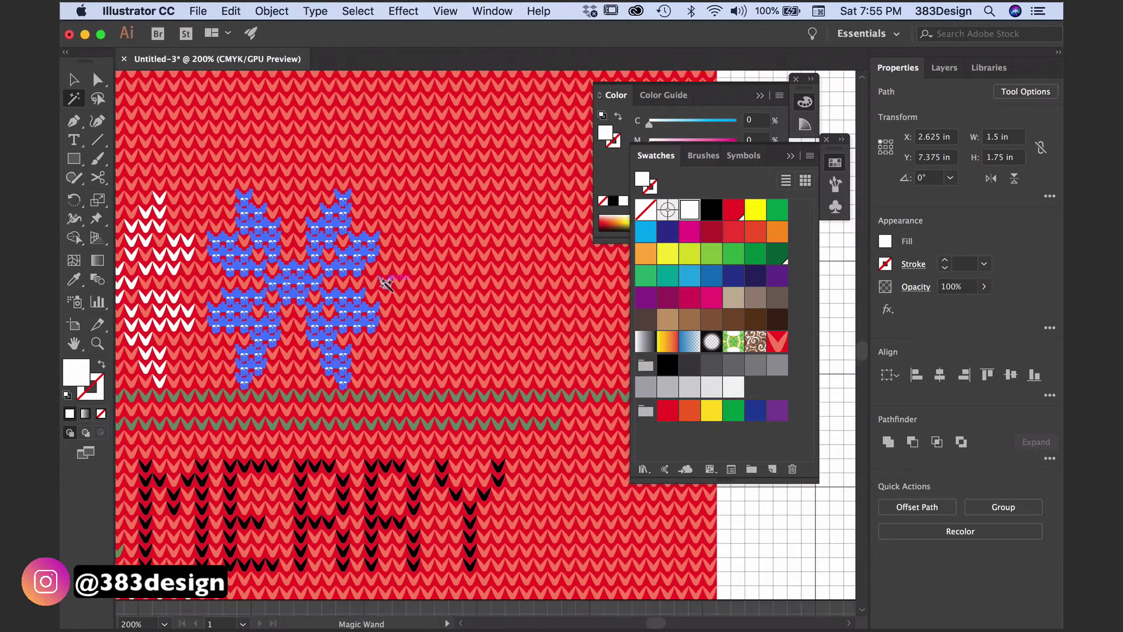
{"action": "key", "text": "super+shift+a"}
- Shift-select three white chevrons and three chevrons in the row below
{"action": "key", "text": "v"}
{"action": "key", "text": "super+equal"}
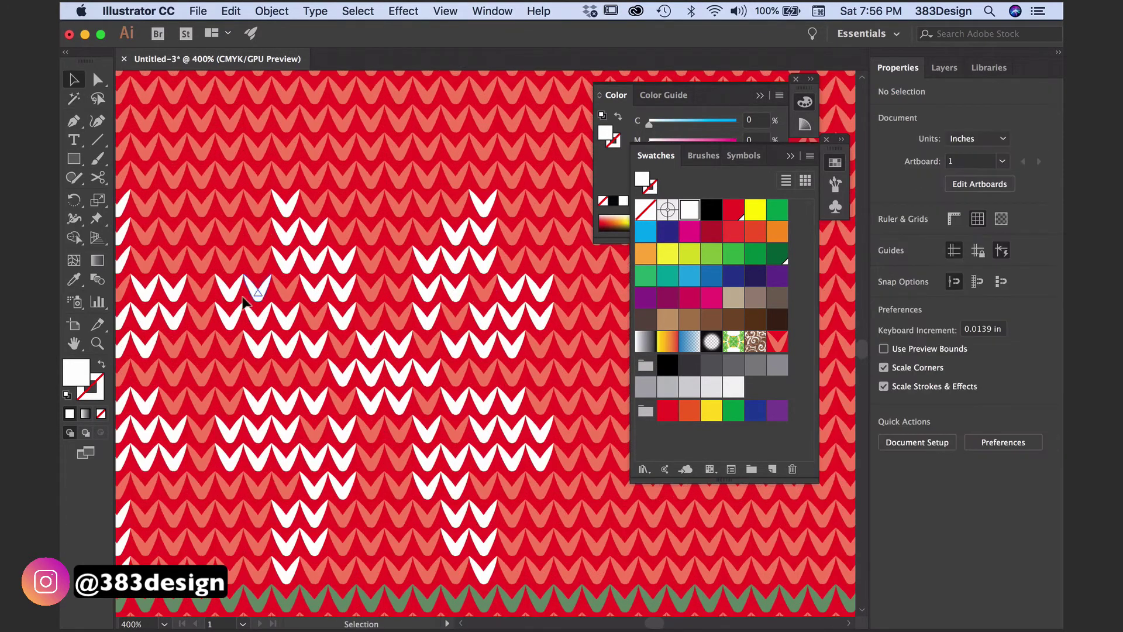
{"action": "left_click", "coordinate": [230, 288]}
{"action": "left_click", "coordinate": [238, 312], "text": "shift"}
{"action": "left_click", "coordinate": [281, 316], "text": "shift"}
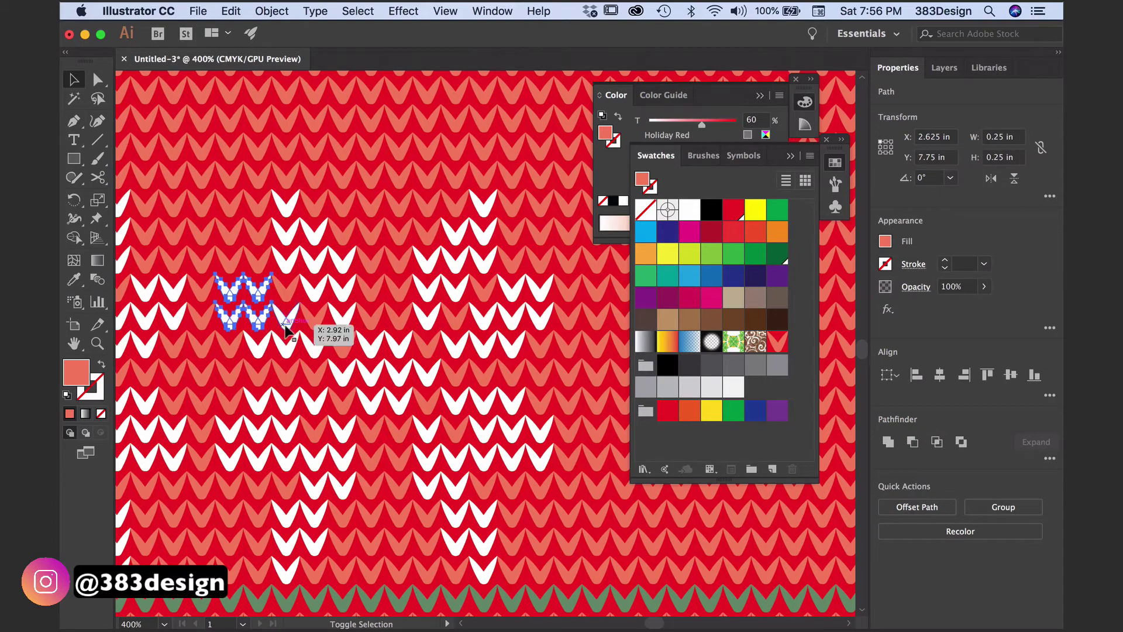
{"action": "left_click", "coordinate": [257, 344], "text": "shift"}
{"action": "left_click", "coordinate": [286, 344], "text": "shift"}
{"action": "left_click", "coordinate": [313, 345], "text": "shift"}
- Select a chevron group higher up, extending into the lower rows, for the next snowflake
{"action": "left_click", "coordinate": [285, 204]}
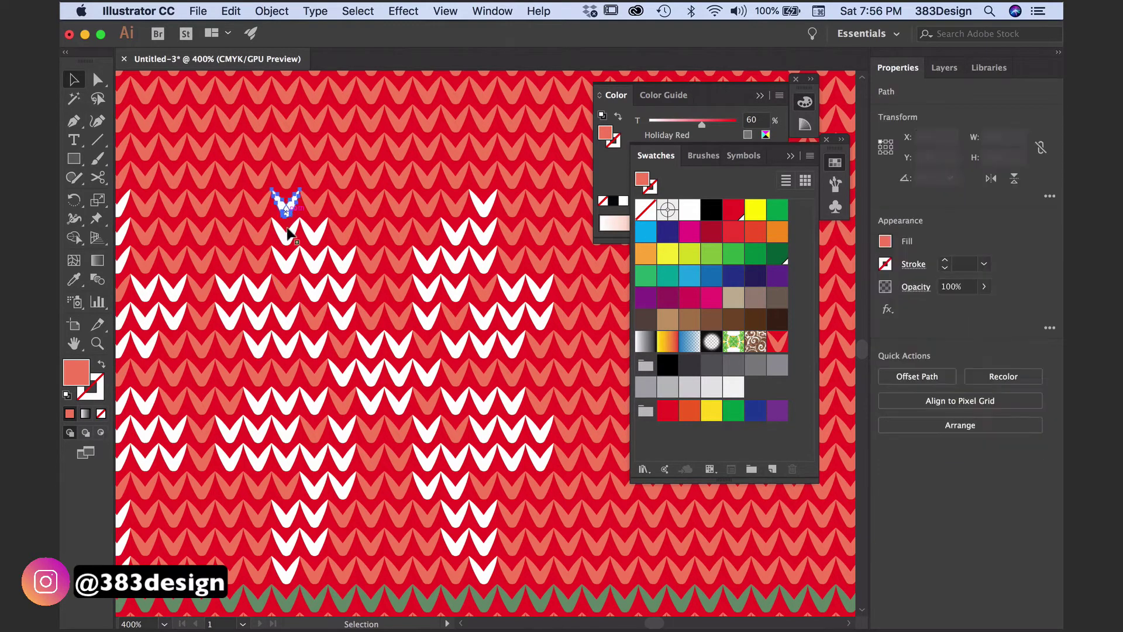
{"action": "left_click", "coordinate": [285, 231], "text": "shift"}
{"action": "left_click", "coordinate": [285, 256], "text": "shift"}
{"action": "left_click", "coordinate": [343, 258], "text": "shift"}
{"action": "left_click", "coordinate": [312, 285], "text": "shift"}
{"action": "left_click", "coordinate": [342, 285], "text": "shift"}
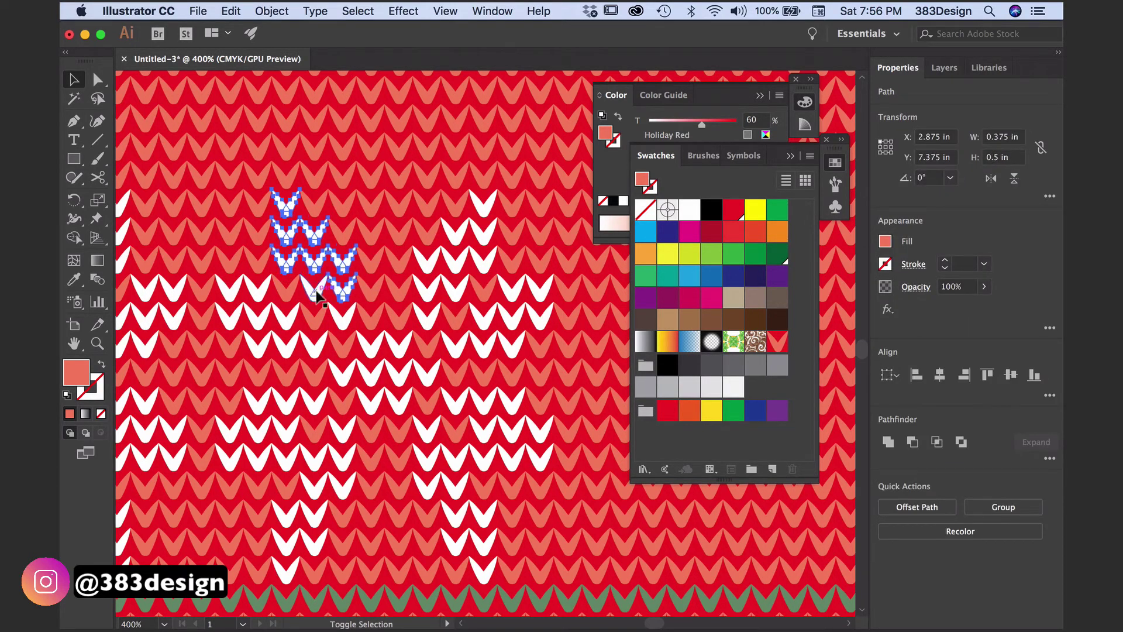
{"action": "left_click", "coordinate": [343, 314], "text": "shift"}
{"action": "left_click", "coordinate": [401, 372], "text": "shift"}
{"action": "left_click", "coordinate": [430, 373], "text": "shift"}
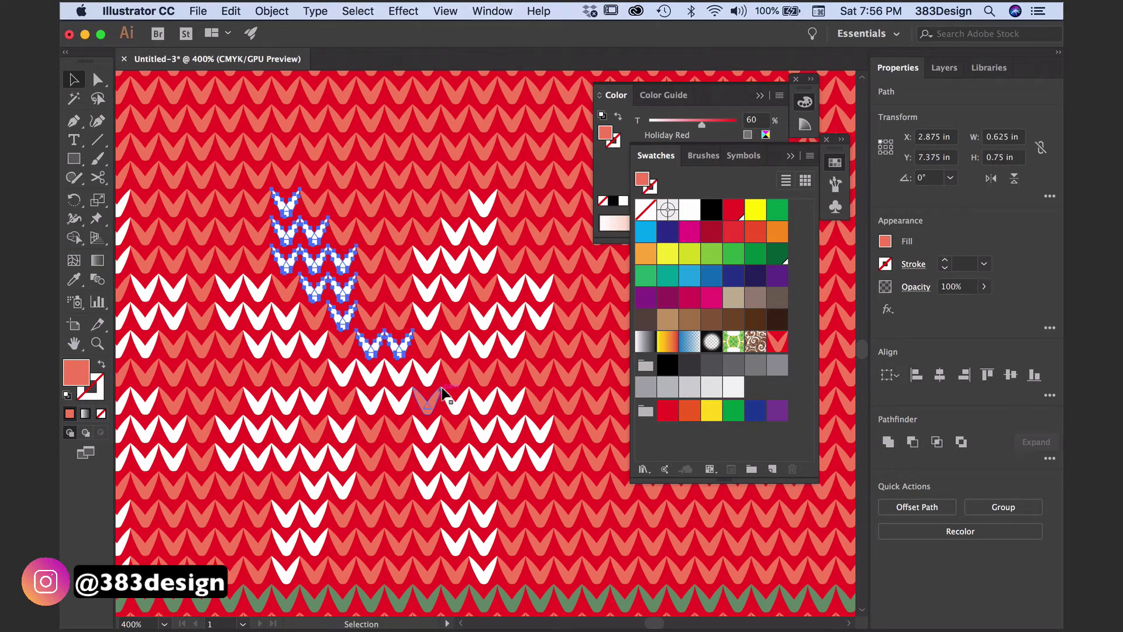
- Add the remaining white chevron rows and column to the snowflake selection, then show rulers
{"action": "key", "text": "ctrl+plus"}
{"action": "mouse_move", "coordinate": [465, 326]}
{"action": "left_mouse_down"}
{"action": "mouse_move", "coordinate": [453, 347]}
{"action": "mouse_move", "coordinate": [464, 362]}
{"action": "left_mouse_up"}
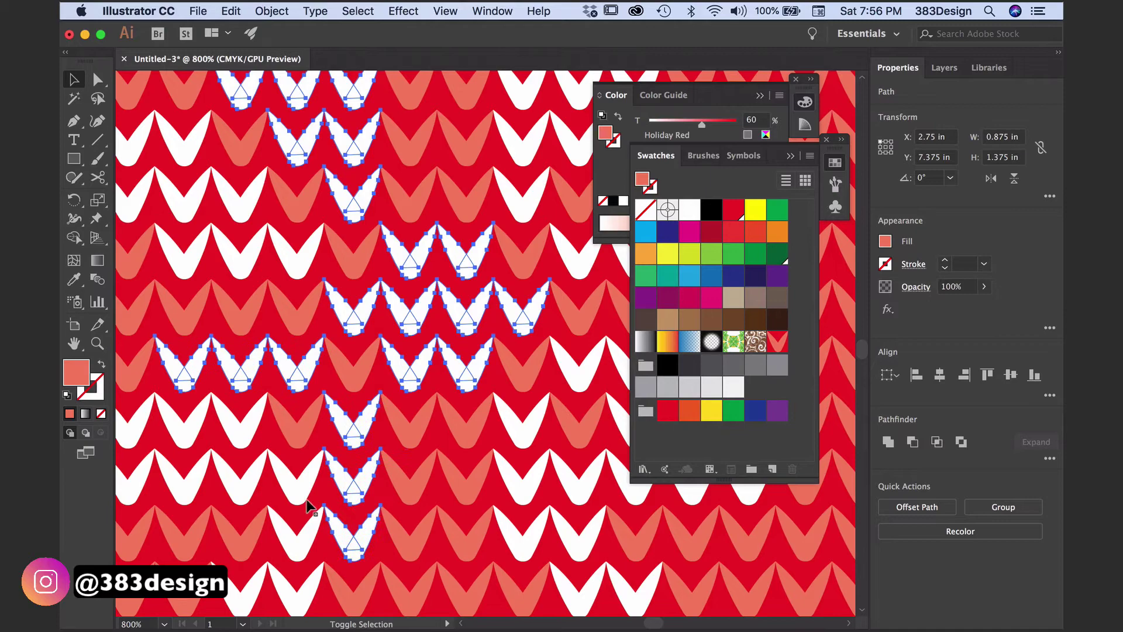
{"action": "left_click", "coordinate": [351, 479], "text": "shift"}
{"action": "scroll", "coordinate": [330, 492], "scroll_direction": "down", "scroll_amount": 3}
{"action": "left_click", "coordinate": [213, 257], "text": "shift"}
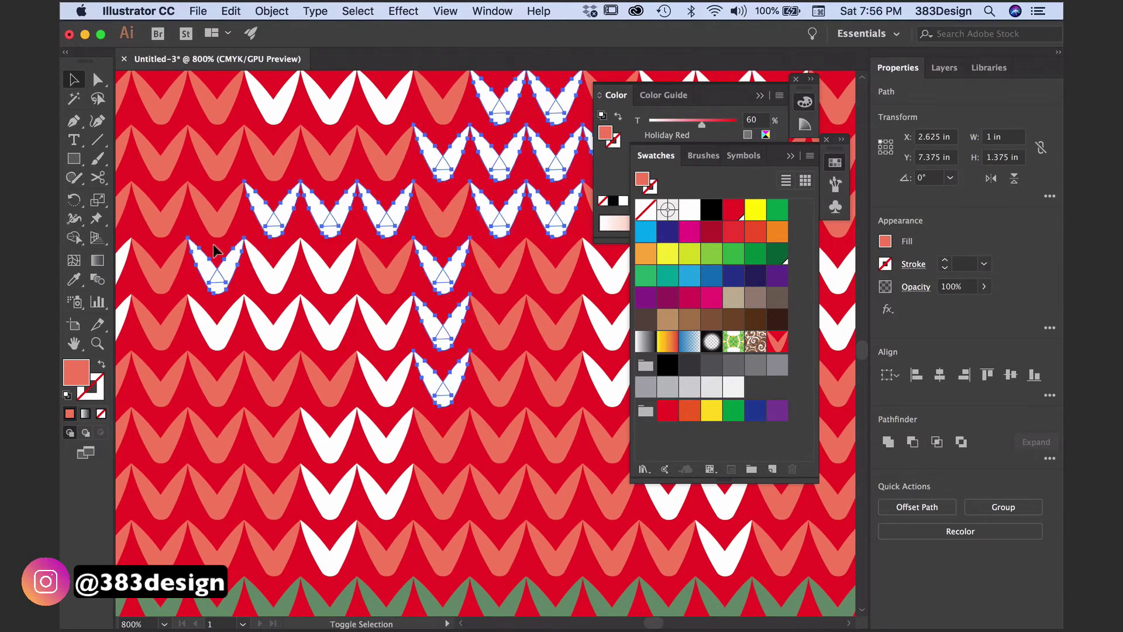
{"action": "left_click_drag", "start_coordinate": [335, 294], "coordinate": [376, 361]}
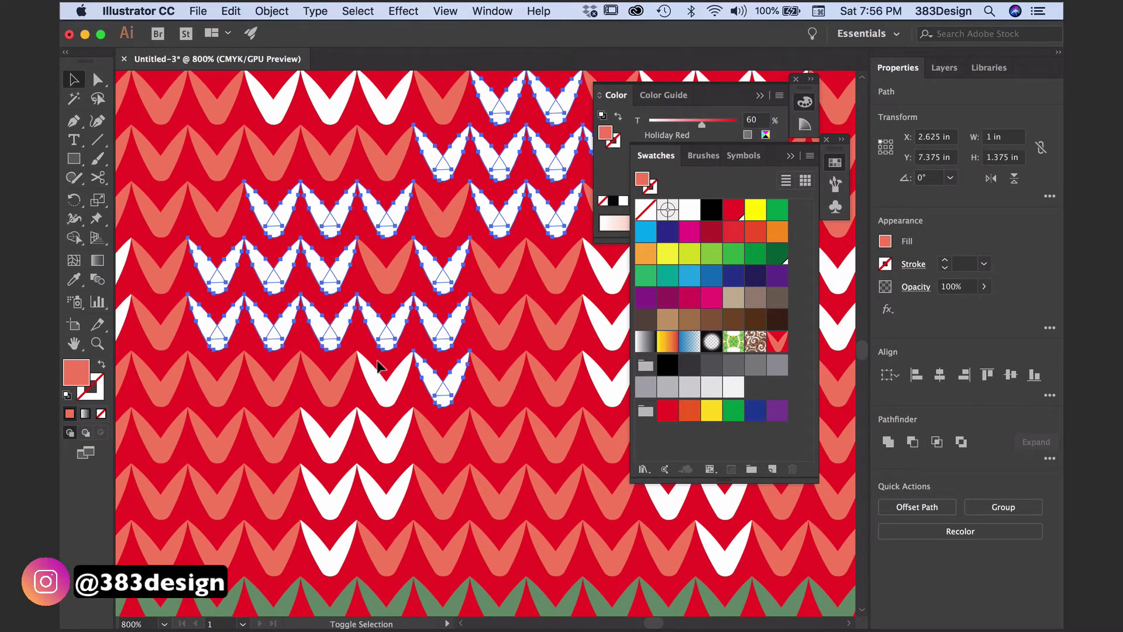
{"action": "left_click_drag", "start_coordinate": [395, 502], "coordinate": [396, 504]}
{"action": "left_click_drag", "start_coordinate": [334, 568], "coordinate": [334, 564]}
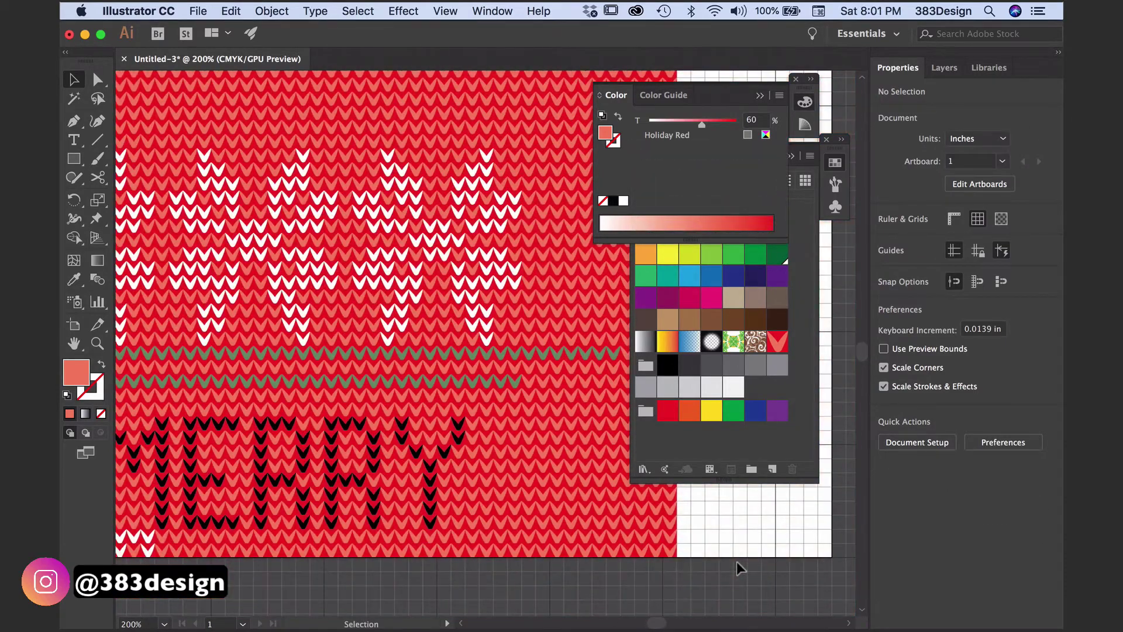
{"action": "key", "text": "super+r"}
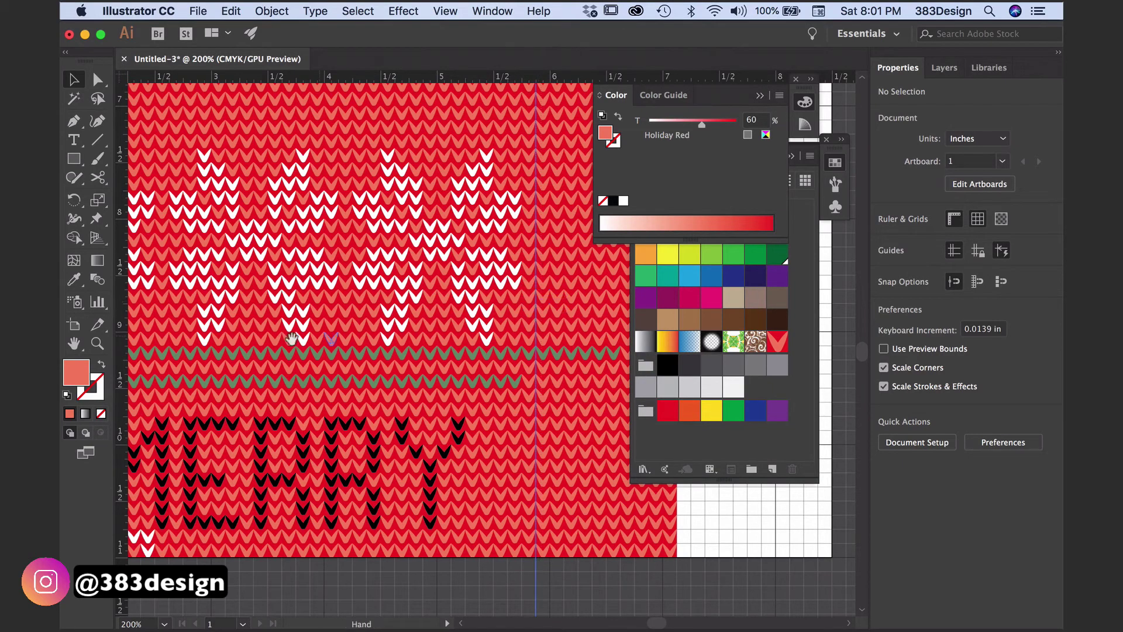
- Turn the salmon chevron after the lower green row green with the Eyedropper
{"action": "mouse_move", "coordinate": [533, 303]}
{"action": "left_mouse_down"}
{"action": "mouse_move", "coordinate": [720, 313]}
{"action": "mouse_move", "coordinate": [323, 265]}
{"action": "left_mouse_up"}
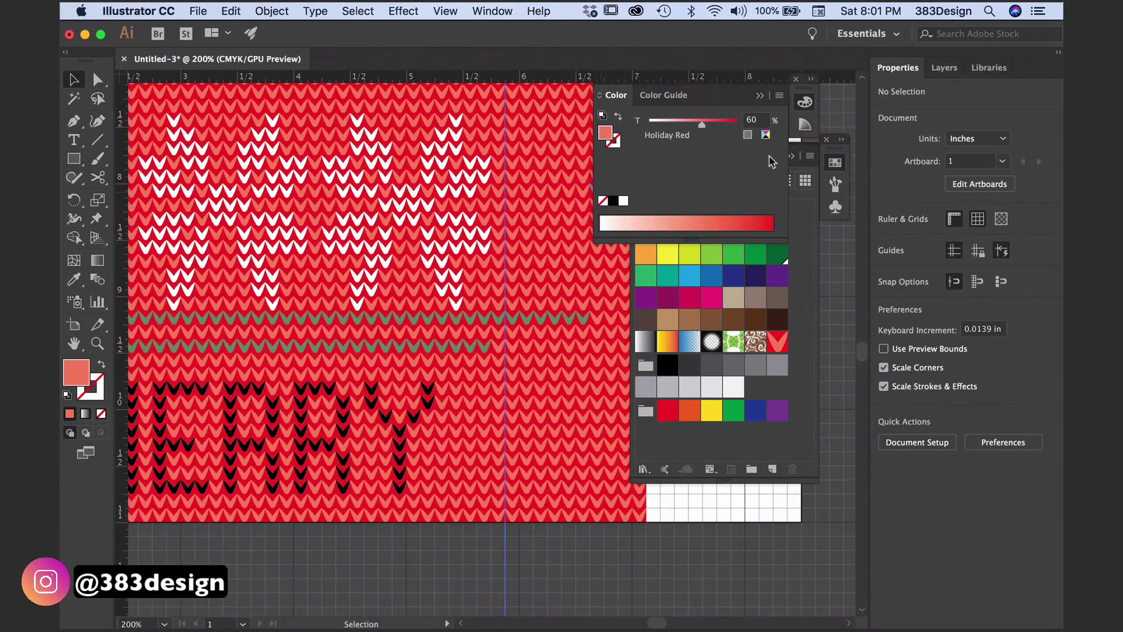
{"action": "left_click", "coordinate": [761, 103]}
{"action": "left_click", "coordinate": [790, 156]}
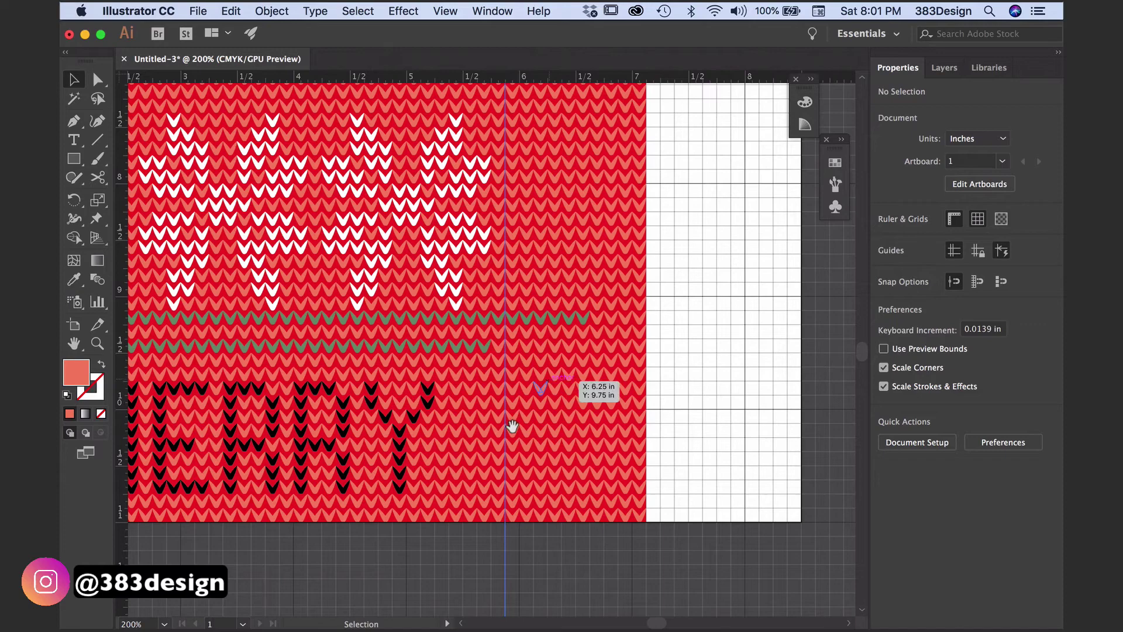
{"action": "scroll", "coordinate": [496, 372], "scroll_direction": "up", "scroll_amount": 1}
{"action": "scroll", "coordinate": [514, 325], "scroll_direction": "up", "scroll_amount": 1}
{"action": "left_click", "coordinate": [462, 322]}
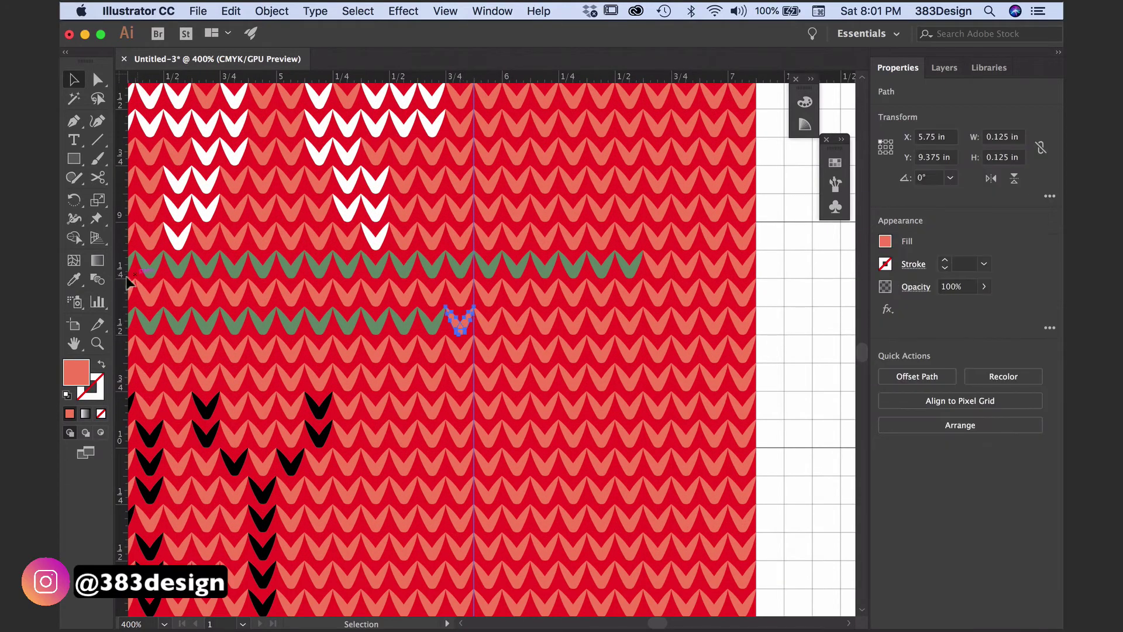
{"action": "key", "text": "i"}
{"action": "left_click", "coordinate": [468, 259]}
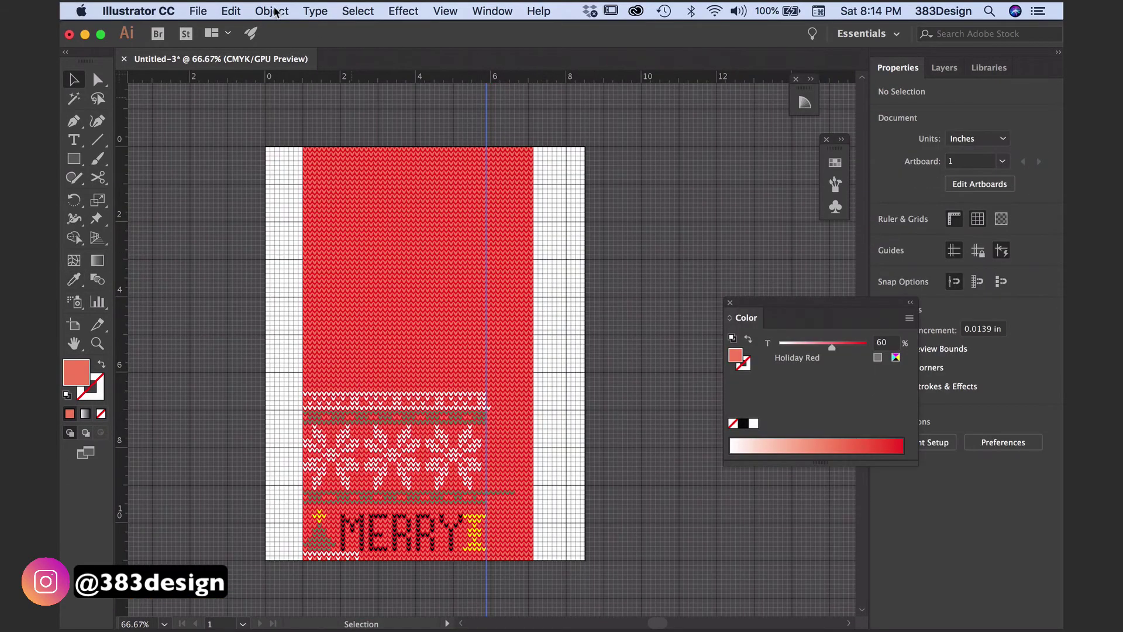
- Unlock all the locked artwork with Object > Unlock All and clear the selection
{"action": "left_click", "coordinate": [272, 11]}
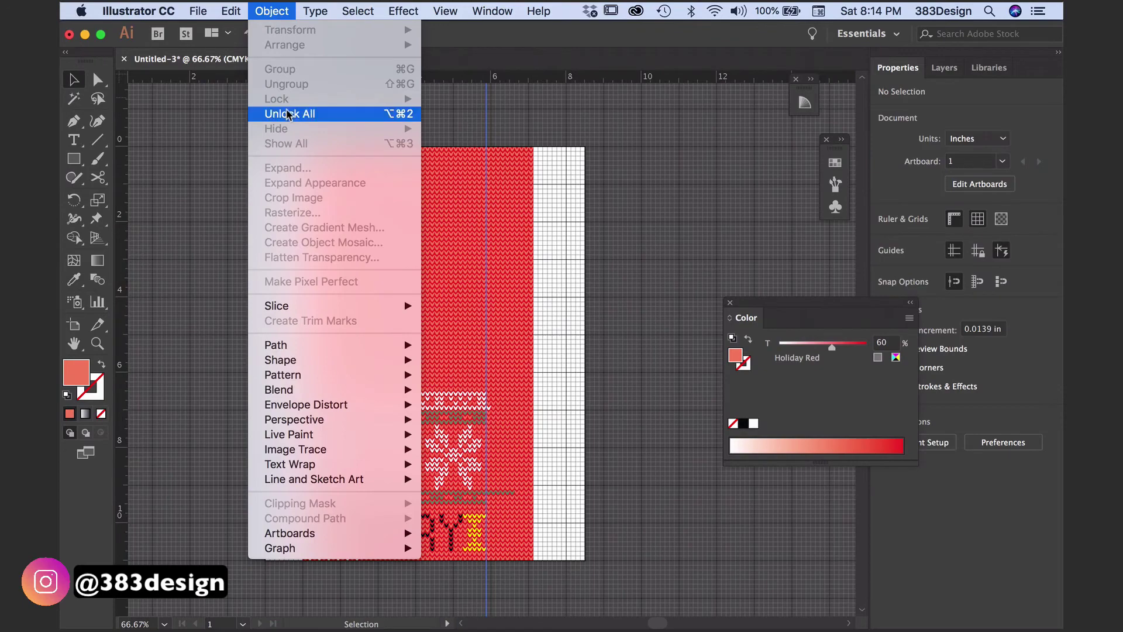
{"action": "left_click", "coordinate": [308, 114]}
{"action": "left_click", "coordinate": [569, 369]}
{"action": "scroll", "coordinate": [569, 370], "scroll_direction": "down", "scroll_amount": 2}
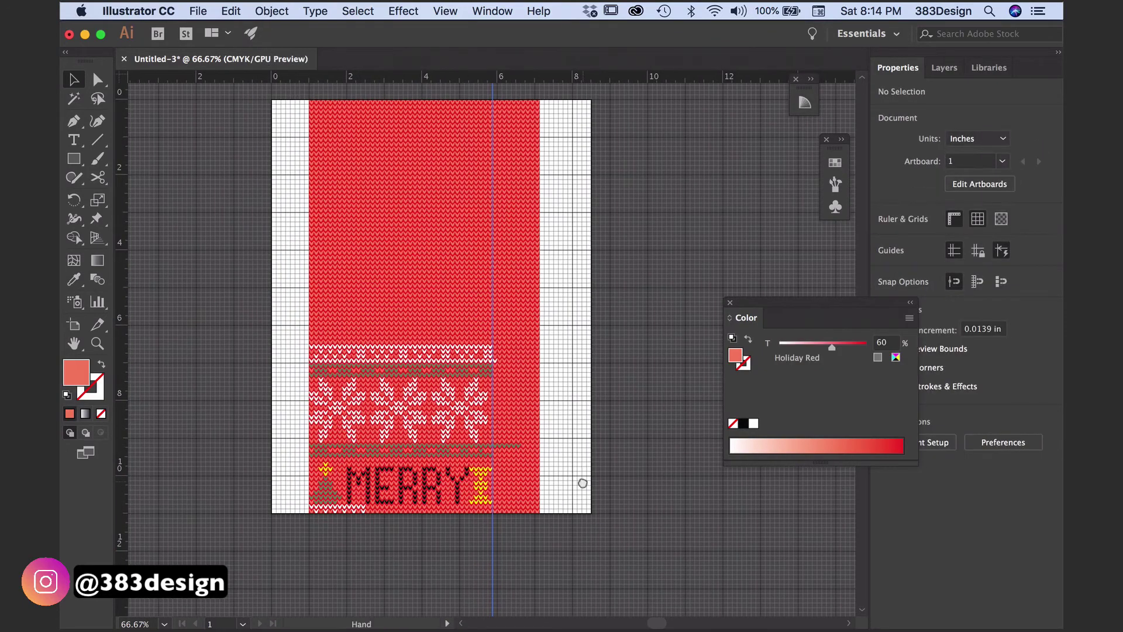
{"action": "scroll", "coordinate": [582, 476], "scroll_direction": "up", "scroll_amount": 1}
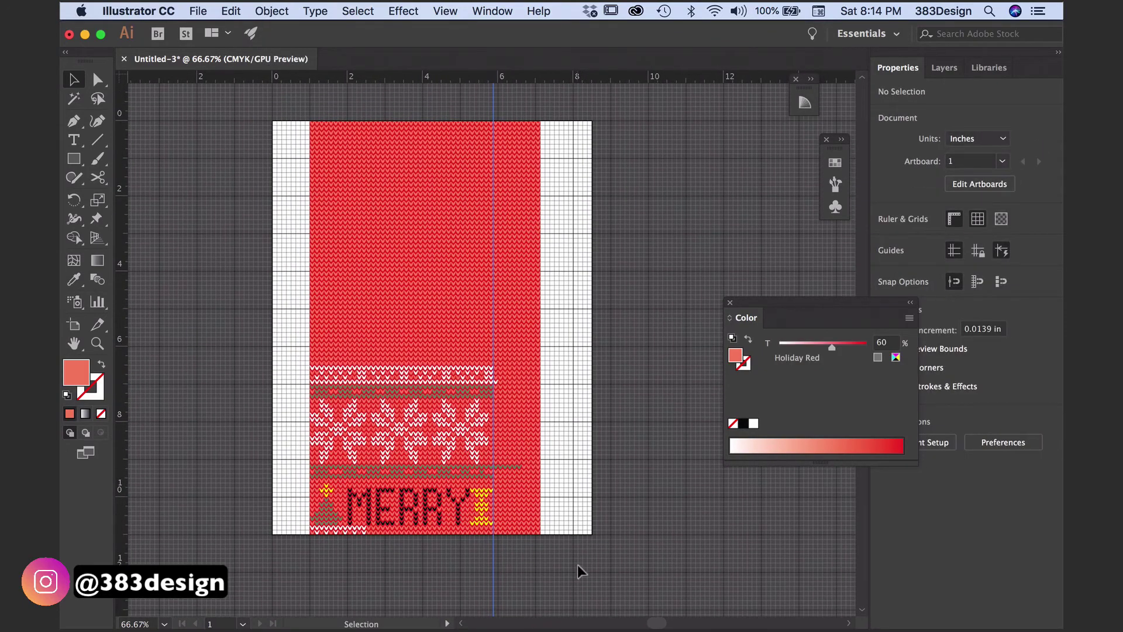
- Delete the red strip right of the guide and the plain red block above the motifs
{"action": "left_click", "coordinate": [495, 111]}
{"action": "key", "text": "Delete"}
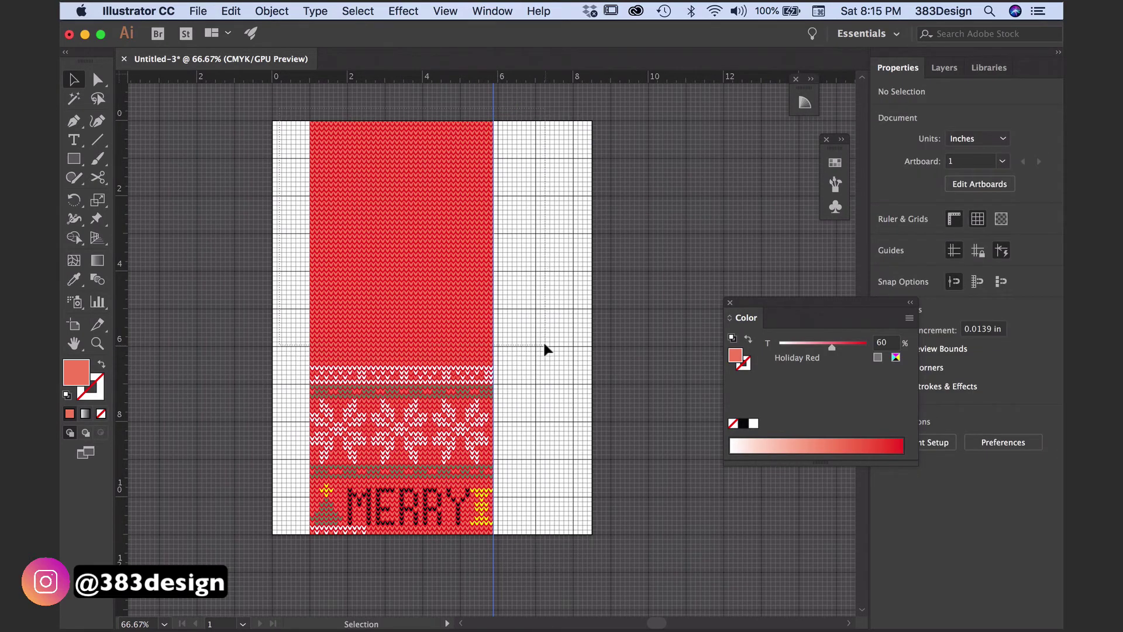
{"action": "key", "text": "super+a"}
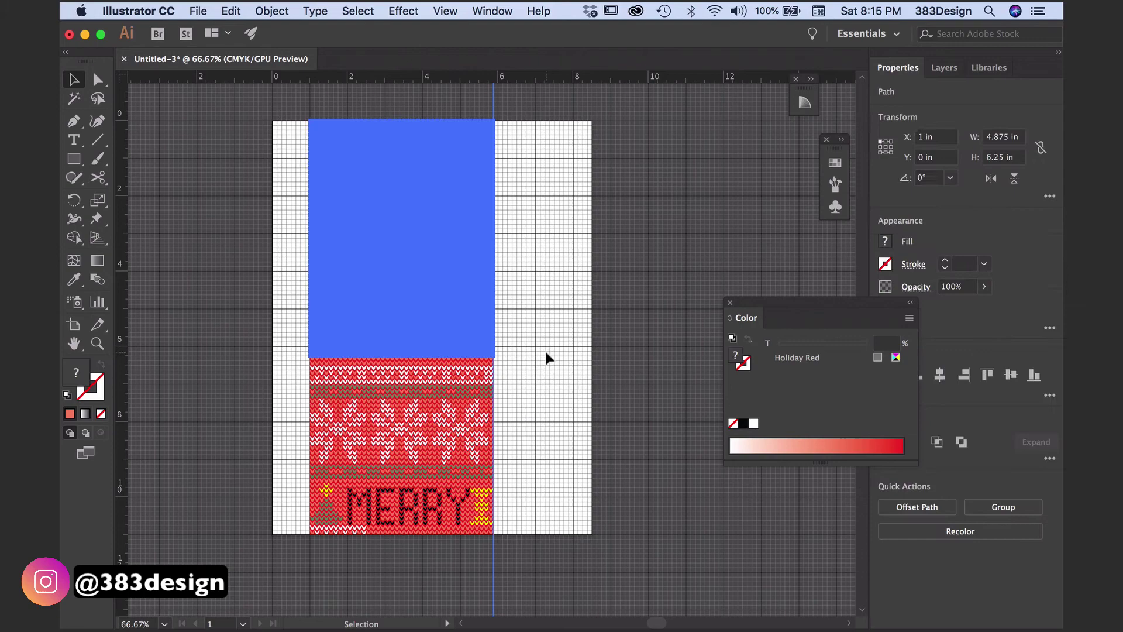
{"action": "key", "text": "Delete"}
{"action": "key", "text": "z"}
{"action": "left_click", "coordinate": [472, 436]}
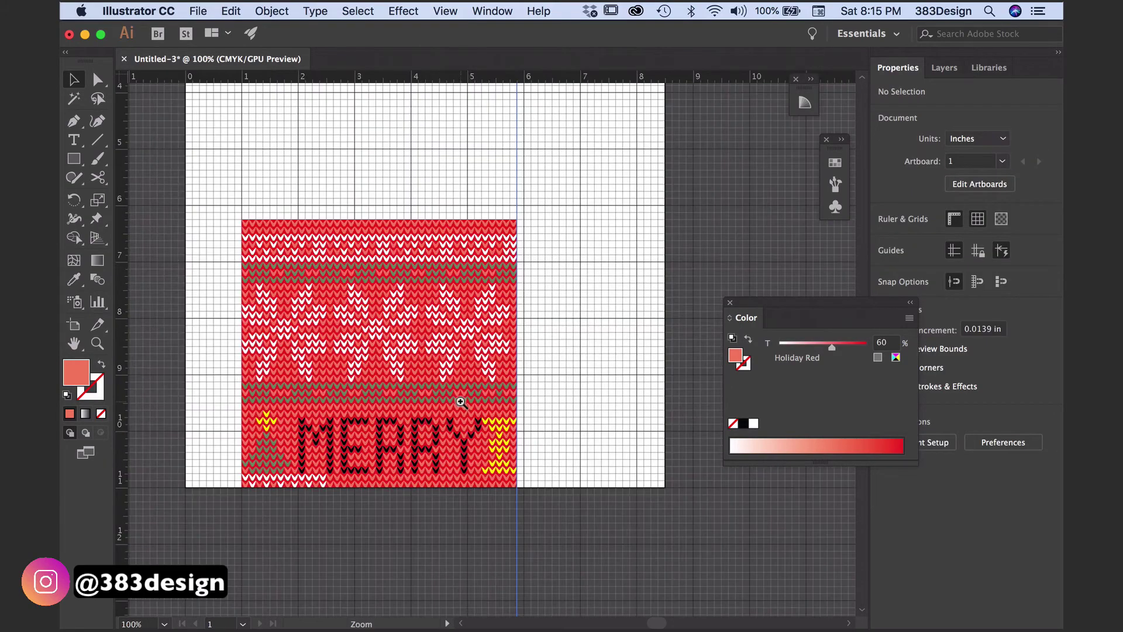
{"action": "left_click", "coordinate": [461, 403]}
{"action": "left_click_drag", "start_coordinate": [464, 390], "coordinate": [521, 458]}
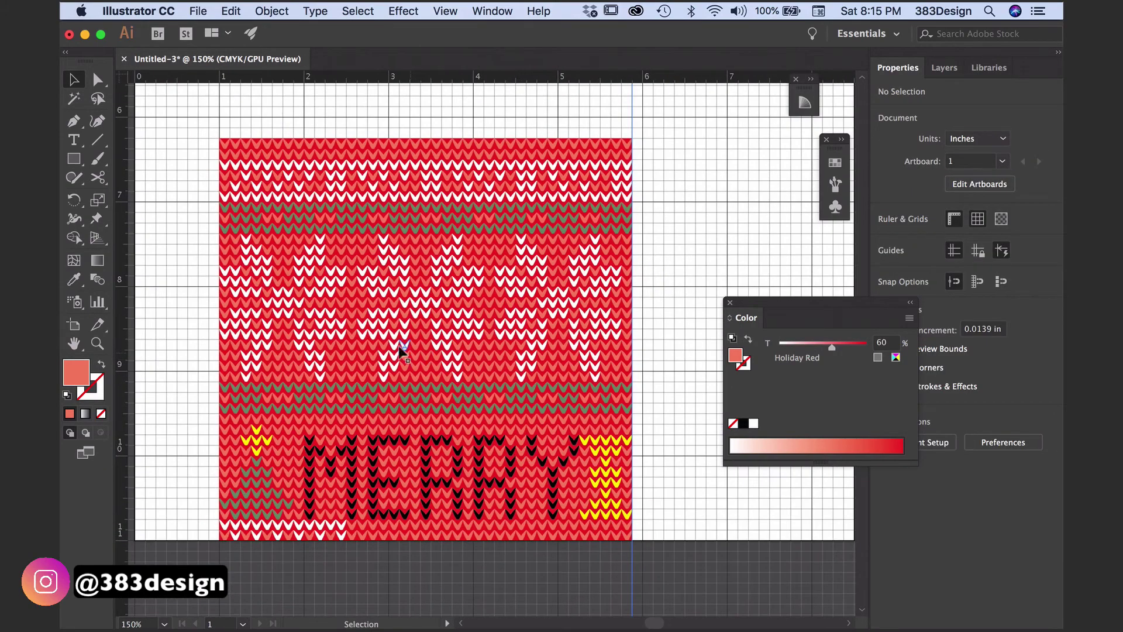
{"action": "left_click", "coordinate": [75, 160]}
- Draw a no-fill bounding rectangle around the tile with its top edge on the chevron row
{"action": "left_click", "coordinate": [101, 414]}
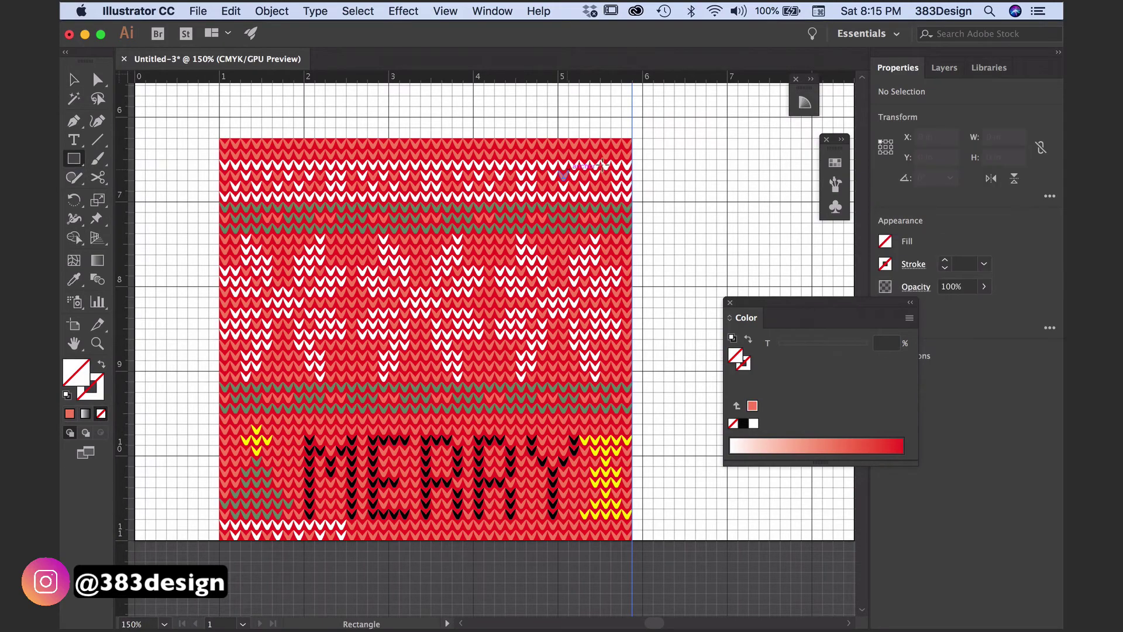
{"action": "left_click_drag", "start_coordinate": [630, 148], "coordinate": [221, 524]}
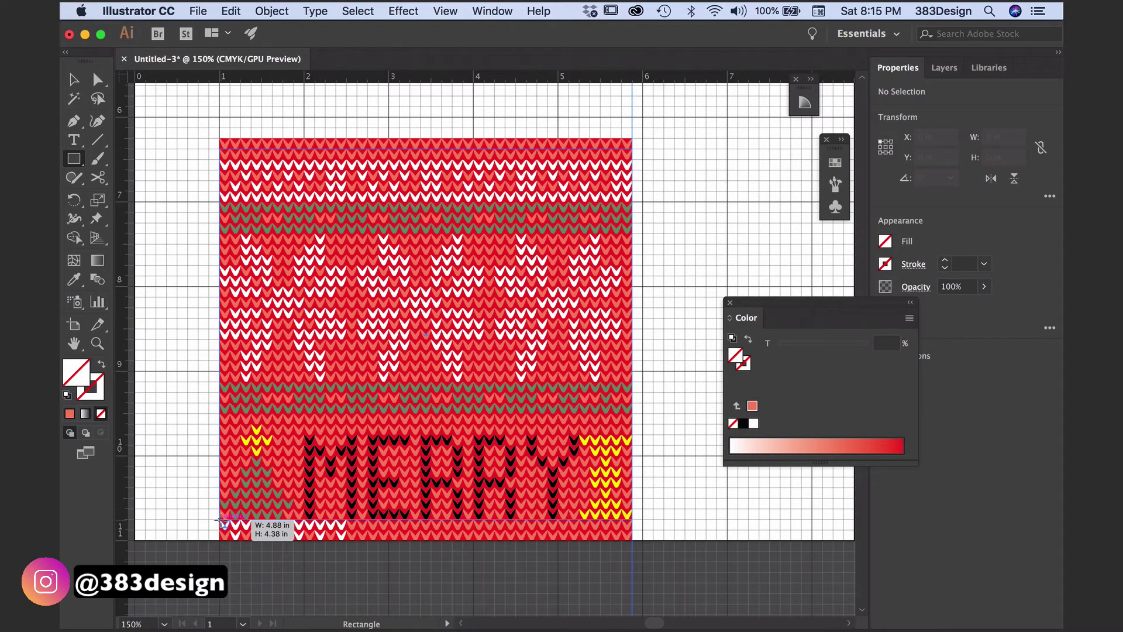
{"action": "left_click_drag", "start_coordinate": [222, 525], "coordinate": [221, 523]}
{"action": "key", "text": "super+equal"}
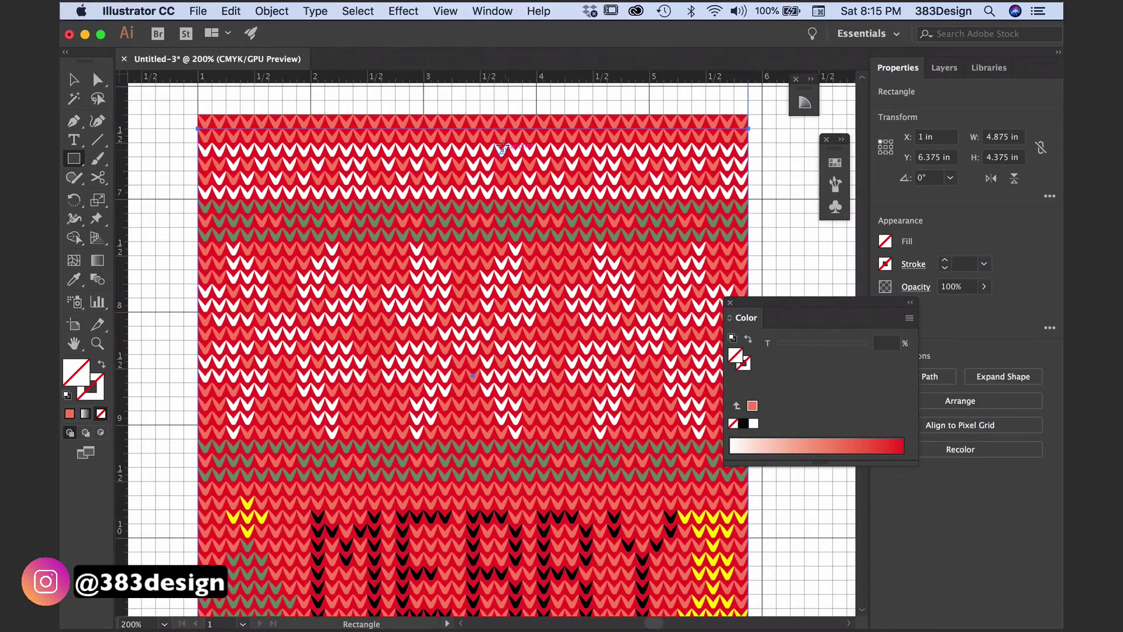
{"action": "left_click", "coordinate": [75, 82]}
{"action": "key", "text": "super+equal"}
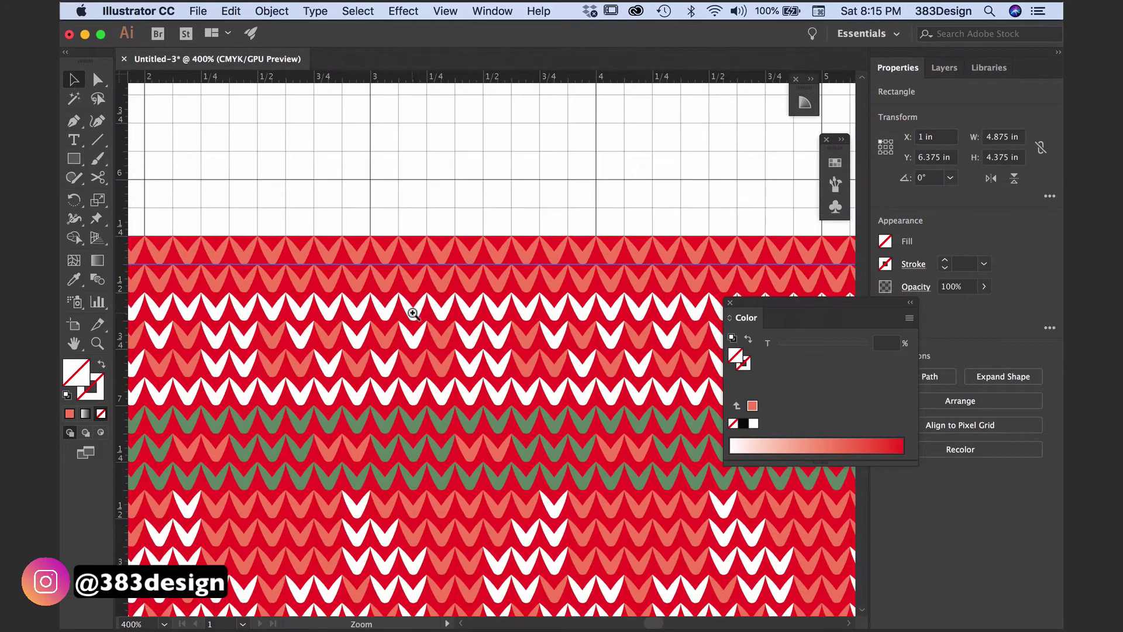
{"action": "left_click_drag", "start_coordinate": [470, 263], "coordinate": [465, 293]}
{"action": "key", "text": "super+minus"}
{"action": "key", "text": "super+minus"}
{"action": "key", "text": "super+minus"}
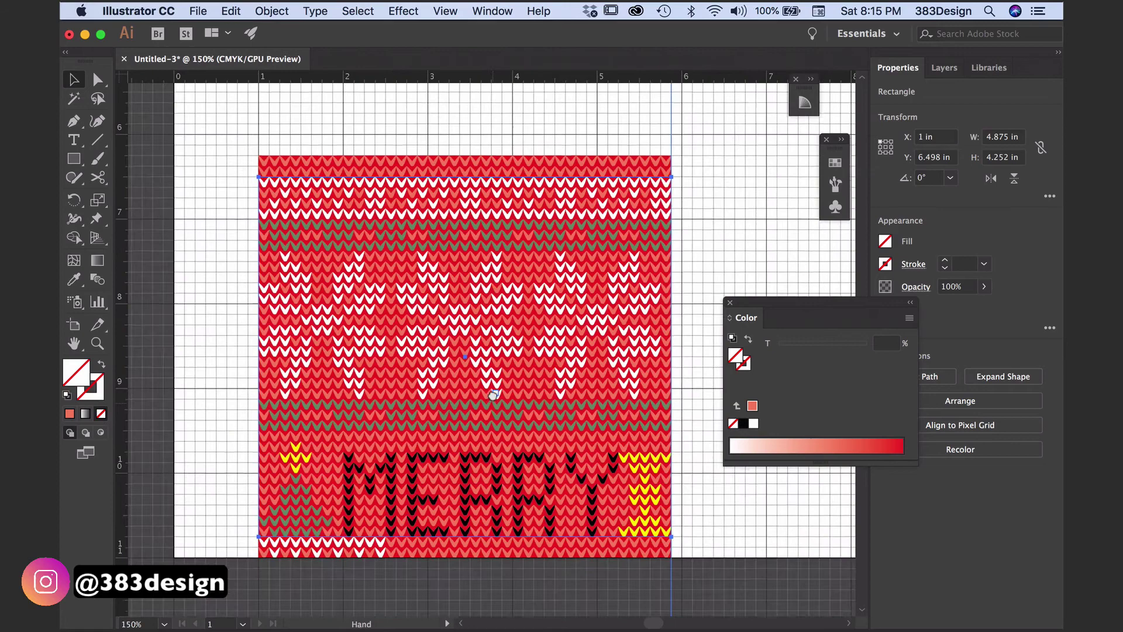
- Send the bounding rectangle to the back and delete the extra top and bottom bands
{"action": "right_click", "coordinate": [481, 167]}
{"action": "mouse_move", "coordinate": [518, 403]}
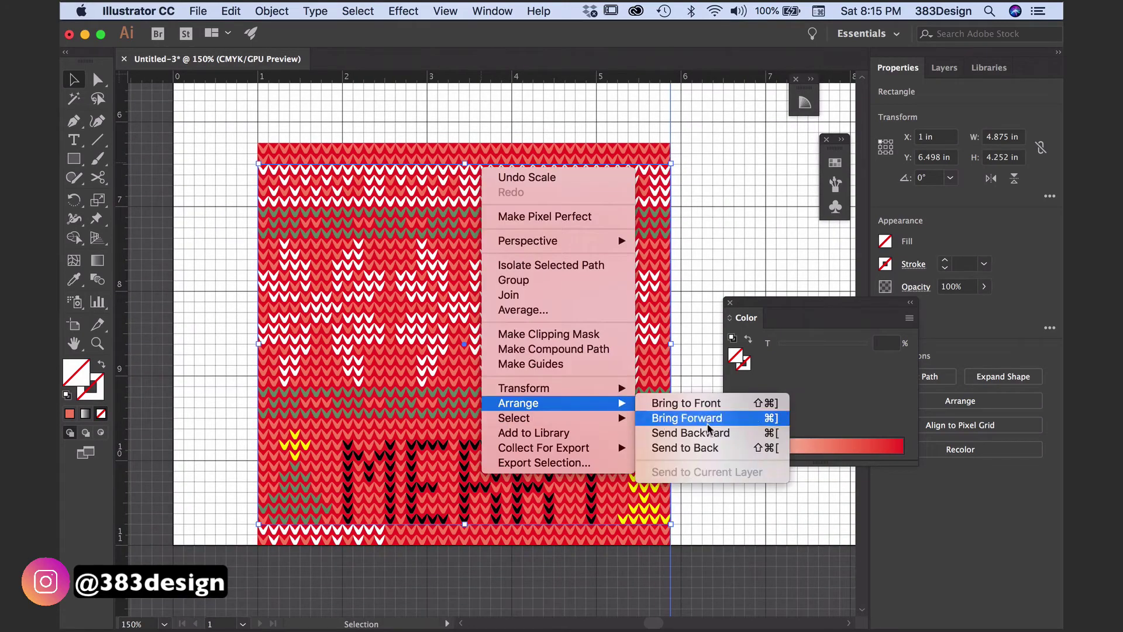
{"action": "left_click", "coordinate": [704, 451]}
{"action": "left_click_drag", "start_coordinate": [227, 104], "coordinate": [246, 119]}
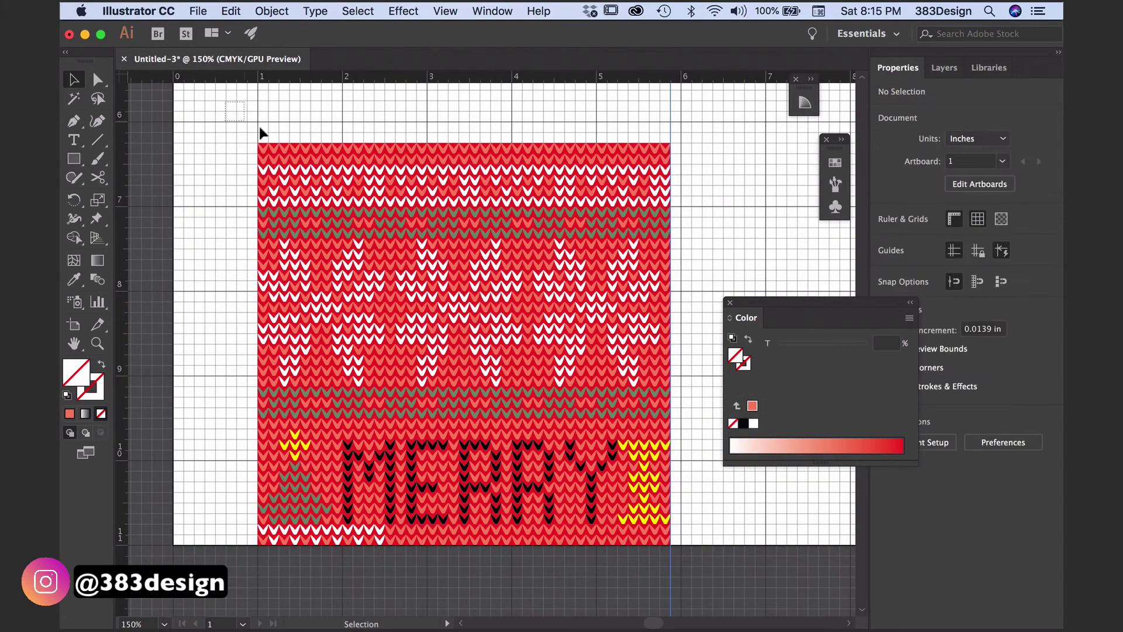
{"action": "left_click", "coordinate": [672, 161]}
{"action": "key", "text": "Delete"}
{"action": "left_click", "coordinate": [264, 533]}
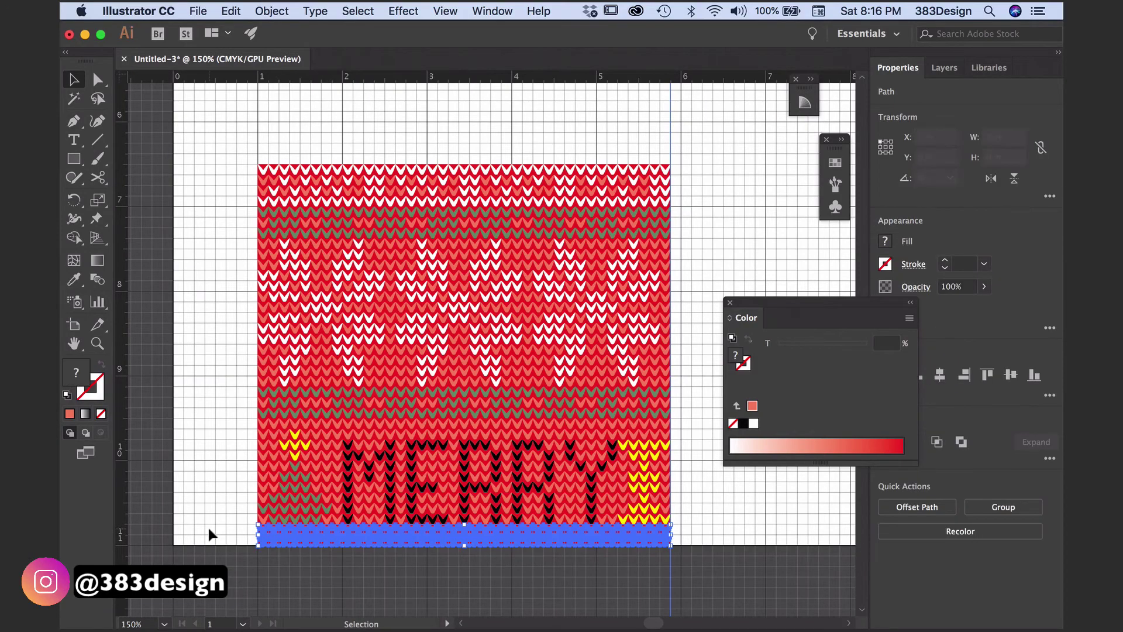
{"action": "key", "text": "Delete"}
- Drag the whole knit tile into the Swatches panel as a pattern swatch
{"action": "left_click_drag", "start_coordinate": [251, 158], "coordinate": [690, 570]}
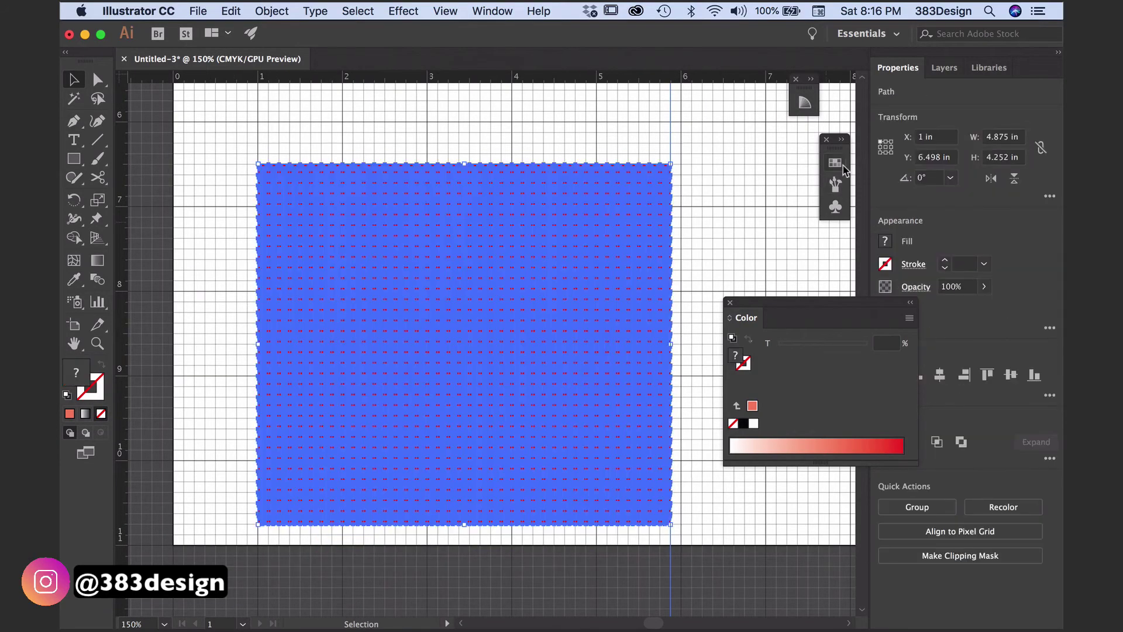
{"action": "left_click", "coordinate": [834, 162]}
{"action": "left_click_drag", "start_coordinate": [532, 253], "coordinate": [656, 325]}
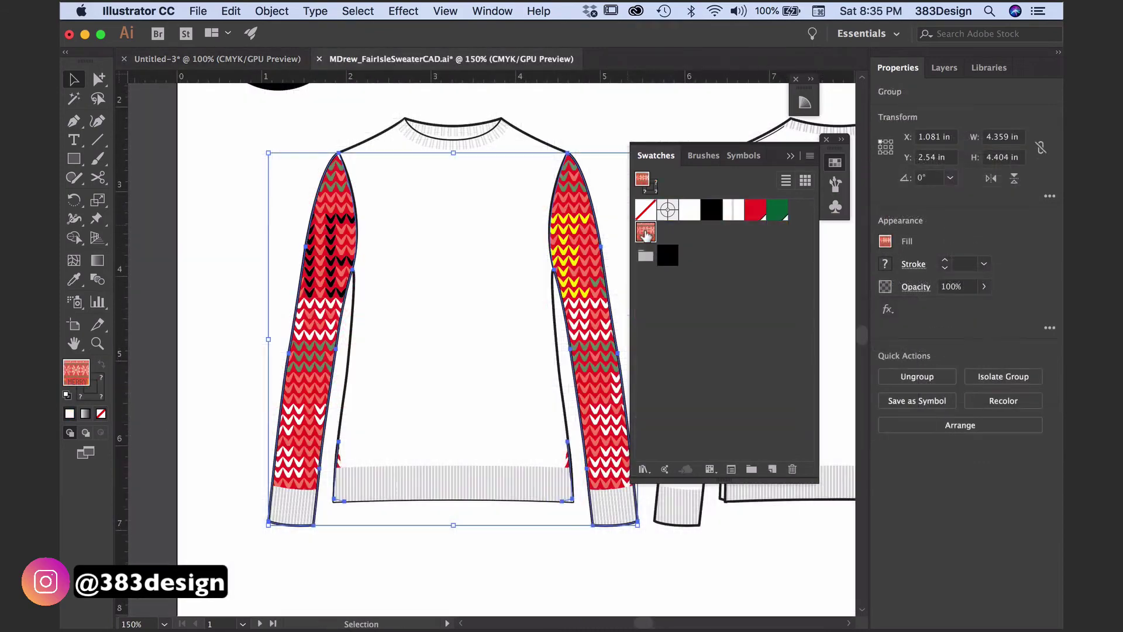
- Select the sweater body and sleeves and fill them with the knit pattern swatch
{"action": "left_click", "coordinate": [539, 151]}
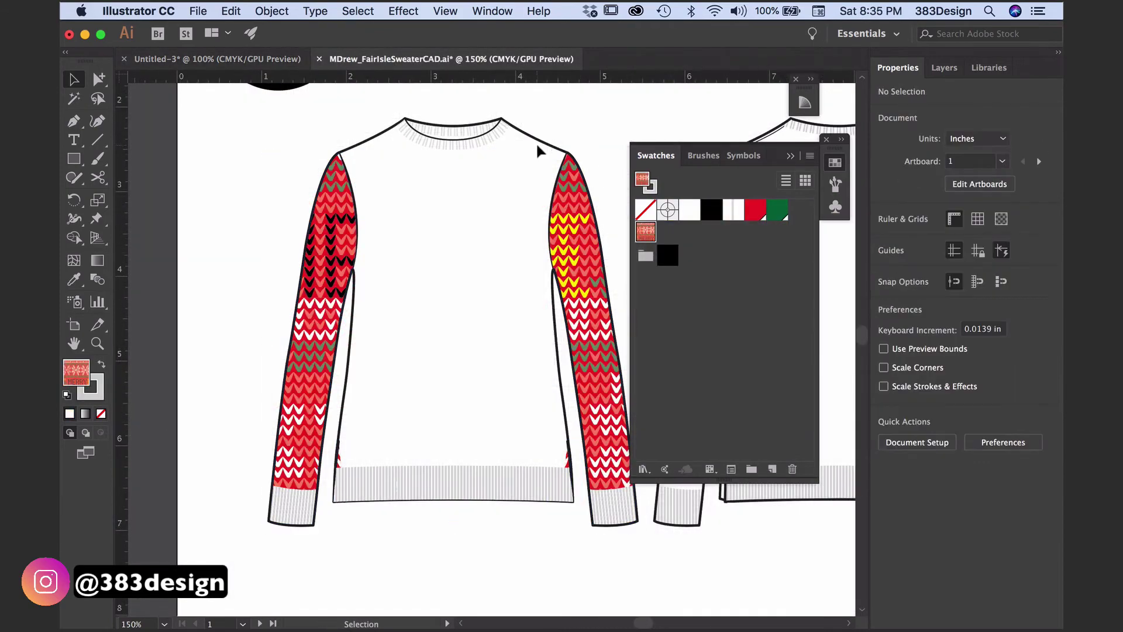
{"action": "left_click", "coordinate": [540, 149]}
{"action": "left_click", "coordinate": [527, 158]}
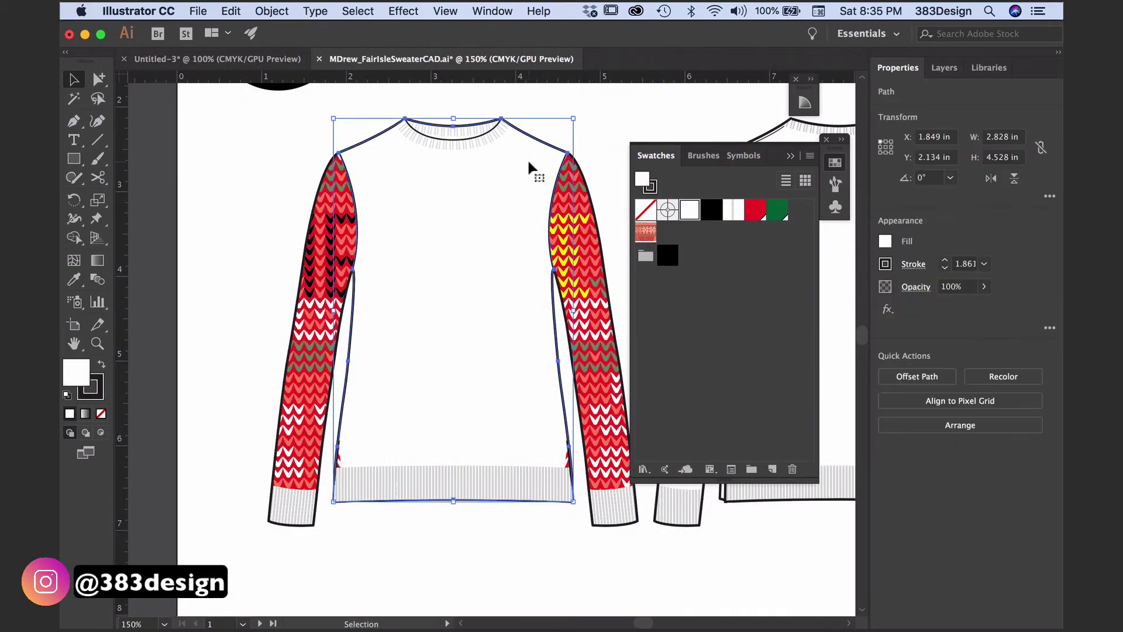
{"action": "left_click", "coordinate": [646, 233]}
- Scale only the pattern to 30% and rotate it along the left sleeve
{"action": "double_click", "coordinate": [98, 201]}
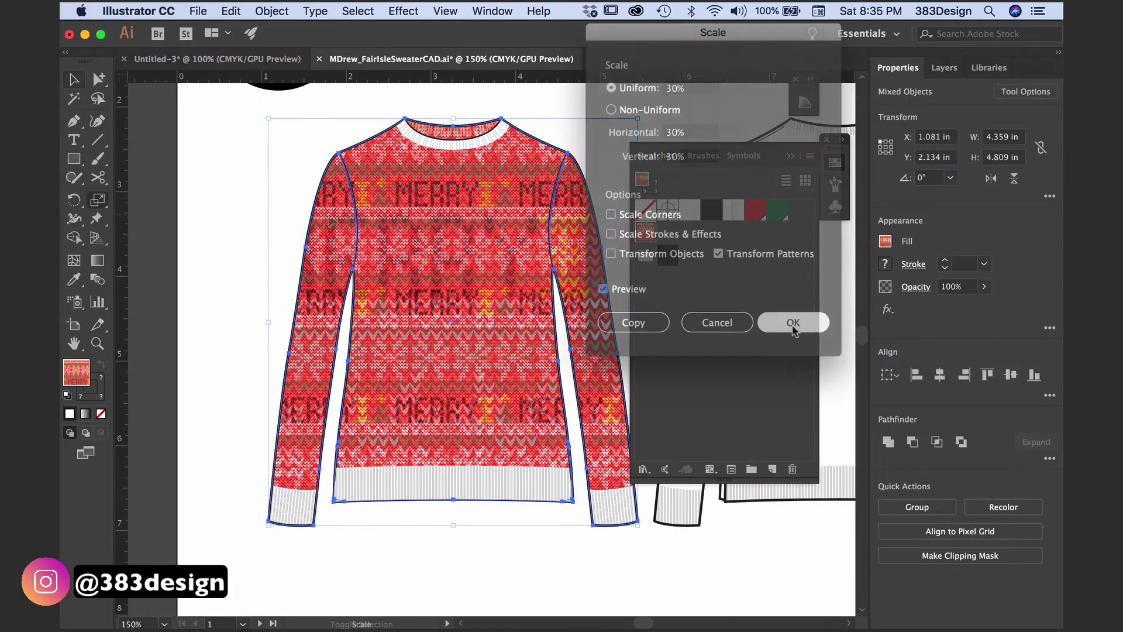
{"action": "left_click", "coordinate": [793, 324]}
{"action": "key", "text": "r"}
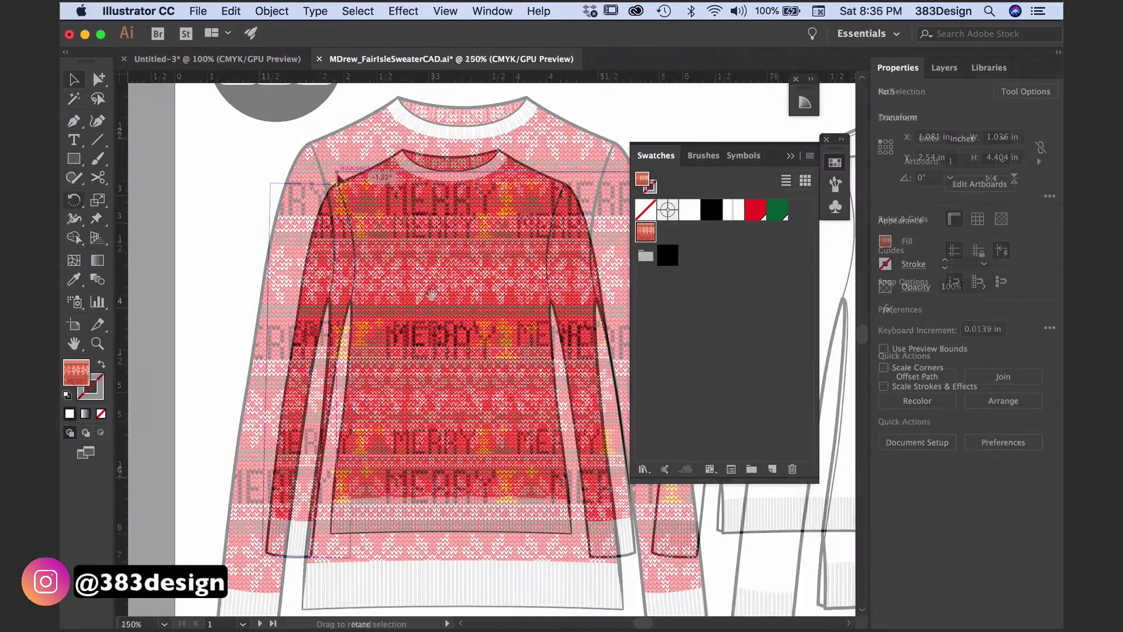
{"action": "mouse_move", "coordinate": [343, 179]}
{"action": "left_mouse_down"}
{"action": "mouse_move", "coordinate": [358, 191]}
{"action": "mouse_move", "coordinate": [344, 180]}
{"action": "left_mouse_up"}
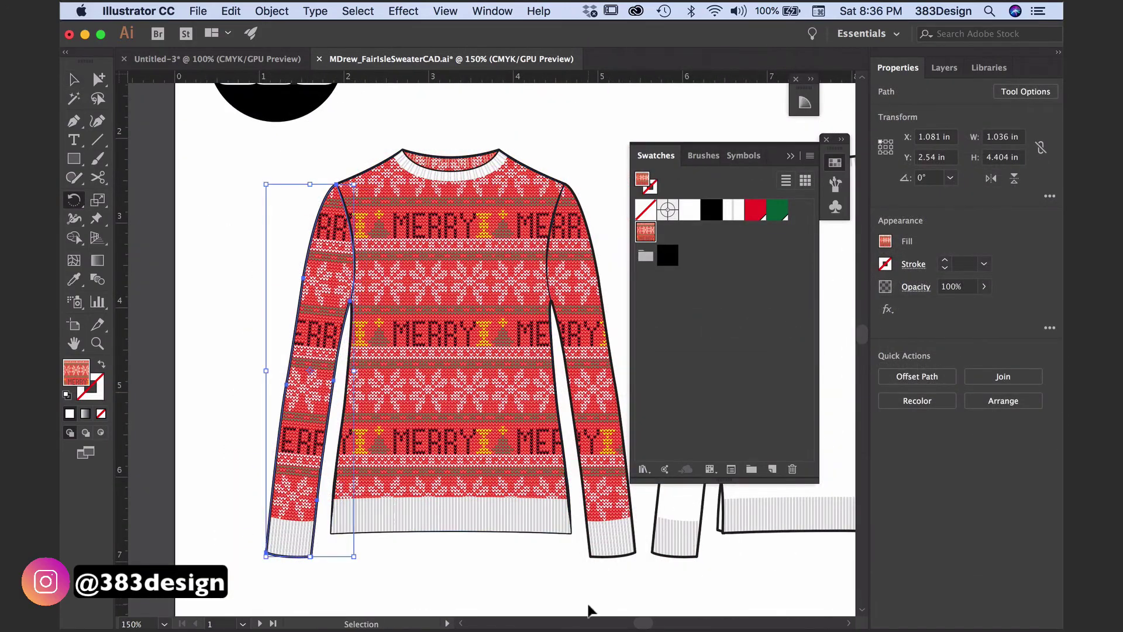